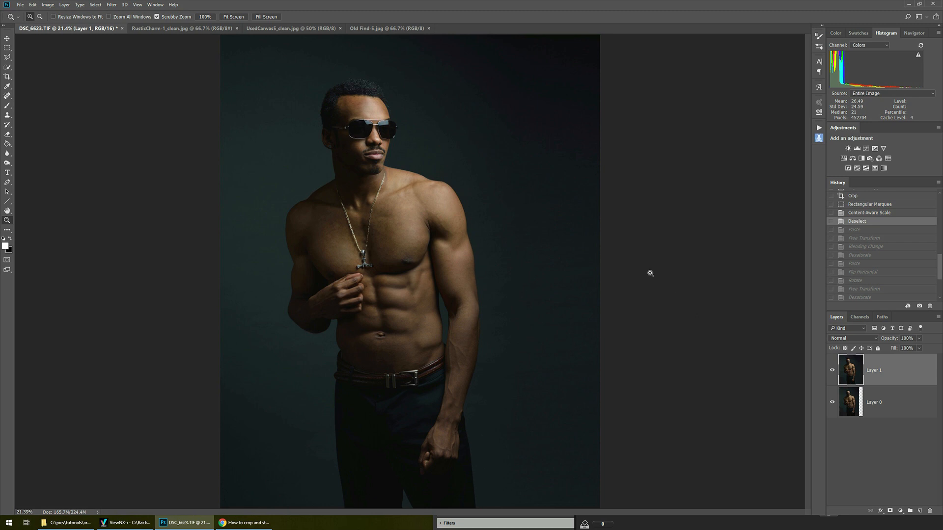
Copy the entire UsedCanvas5_clean.jpg texture and paste it as a new layer above the portrait in DSC_6623.TIF
{"action": "left_click", "coordinate": [273, 28]}
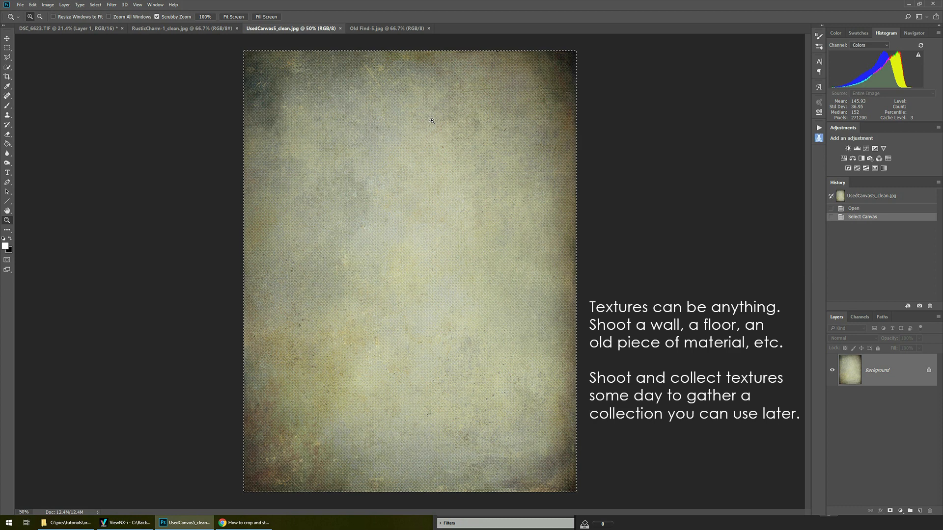
{"action": "key", "text": "ctrl+a"}
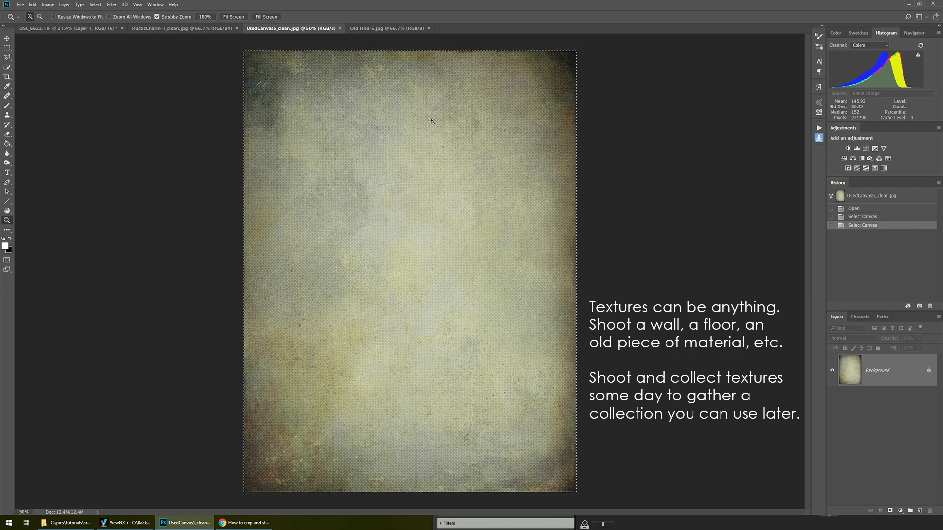
{"action": "left_click", "coordinate": [76, 28]}
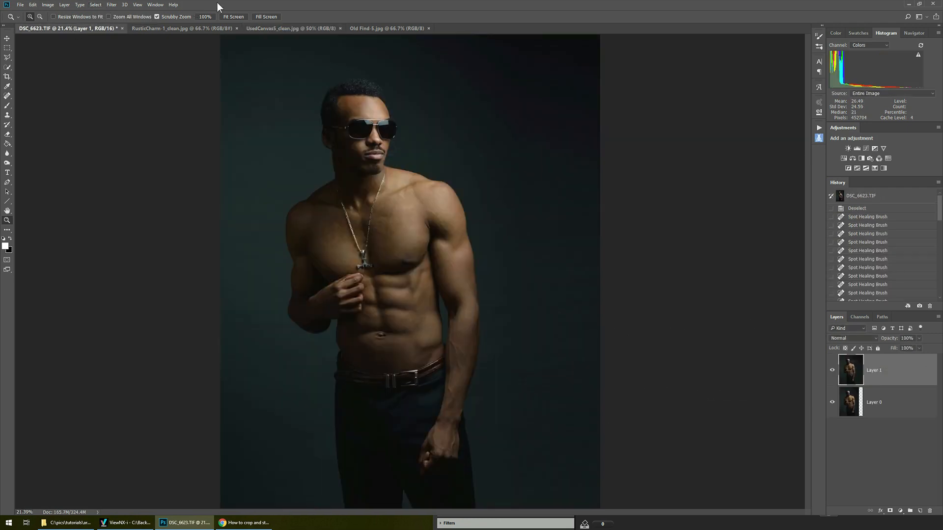
{"action": "key", "text": "ctrl+v"}
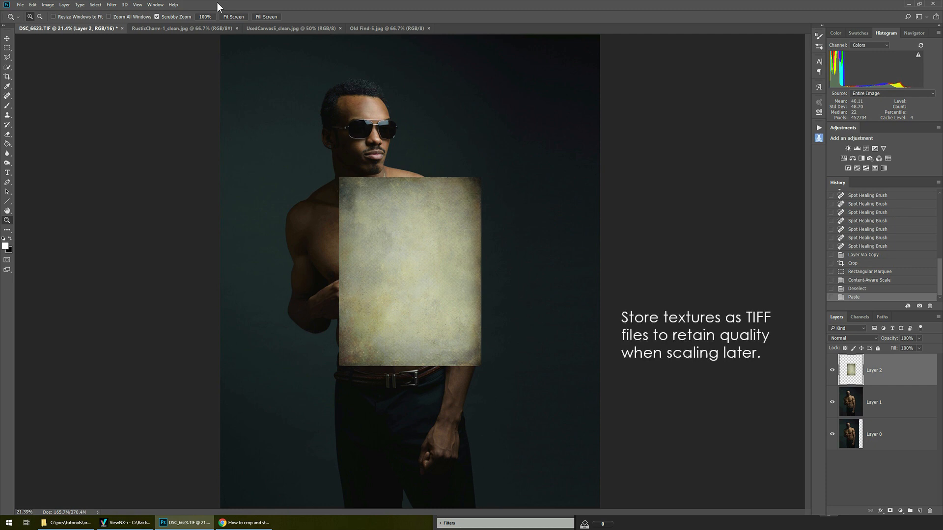
Scale the pasted texture to about 297% width and 267% height so it extends past every edge of the photo
{"action": "key", "text": "ctrl+minus"}
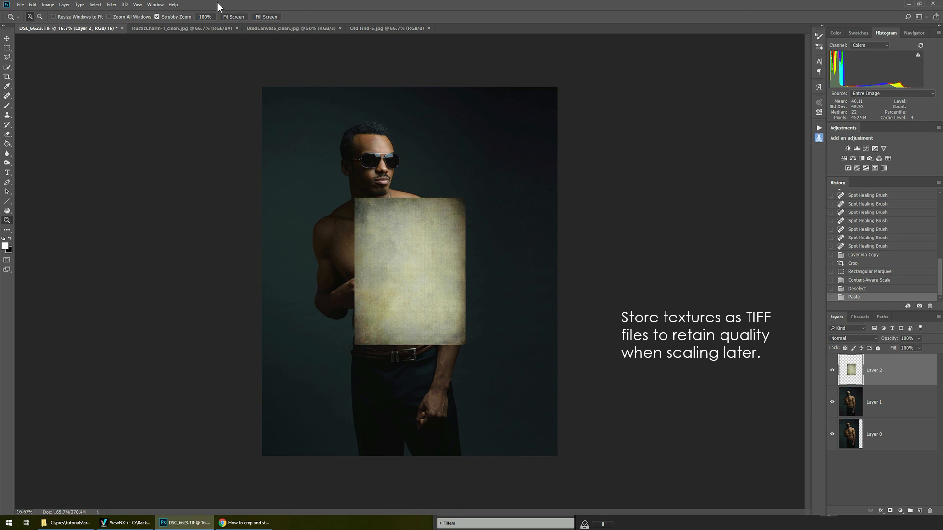
{"action": "key", "text": "alt+e"}
{"action": "key", "text": "a"}
{"action": "key", "text": "s"}
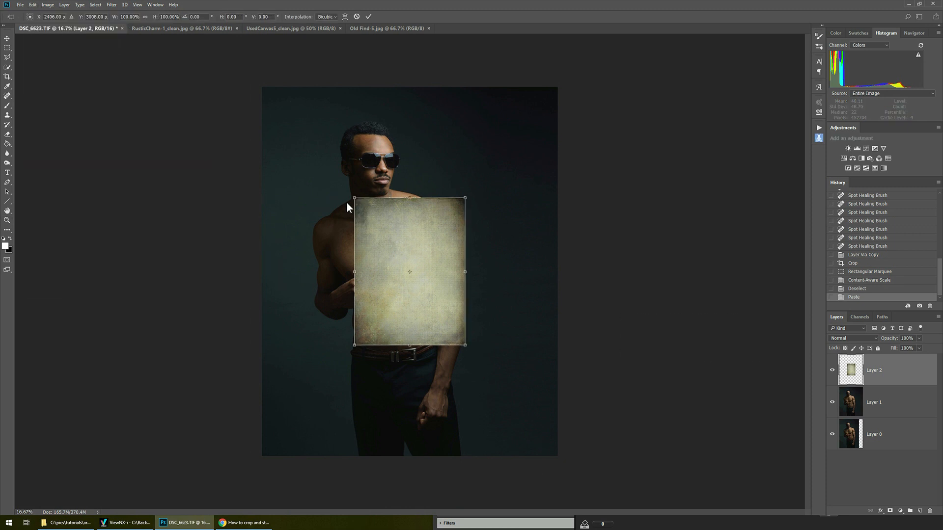
{"action": "left_click_drag", "start_coordinate": [353, 199], "coordinate": [250, 74]}
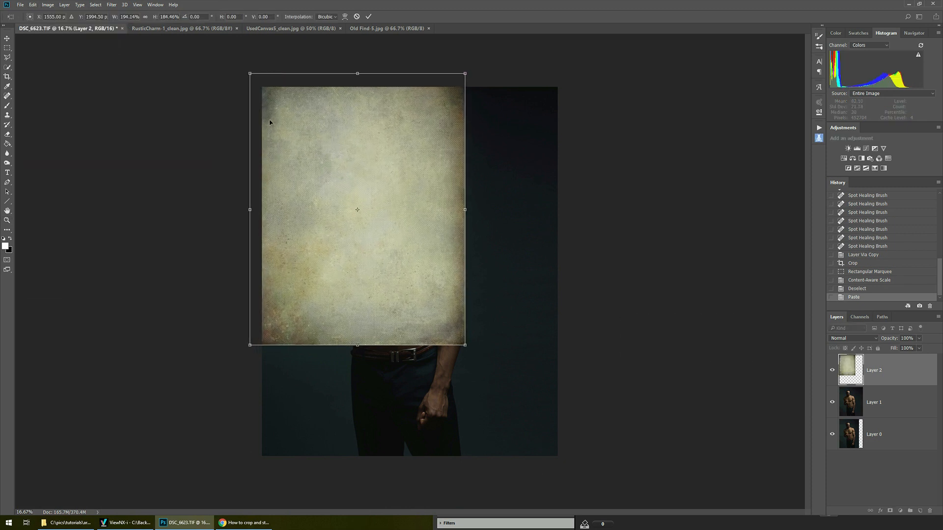
{"action": "left_click_drag", "start_coordinate": [466, 345], "coordinate": [578, 467]}
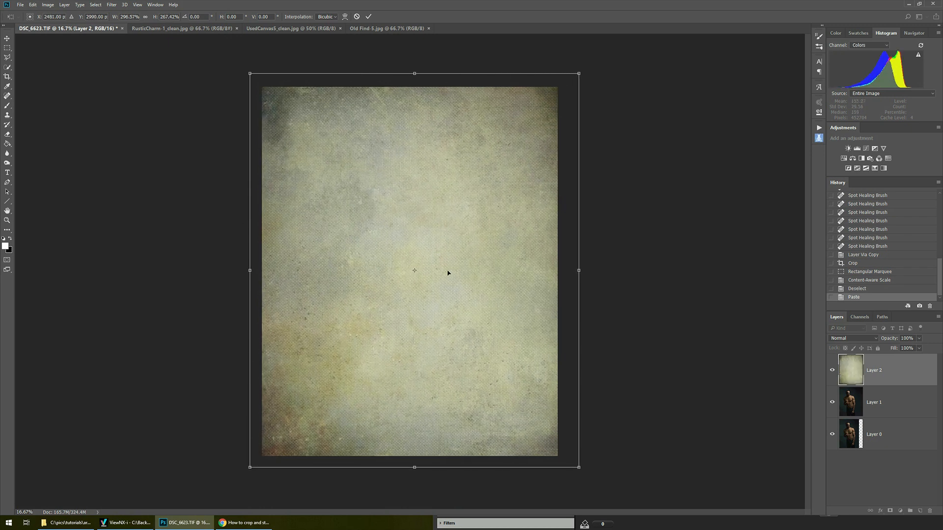
{"action": "key", "text": "Return"}
{"action": "key", "text": "z"}
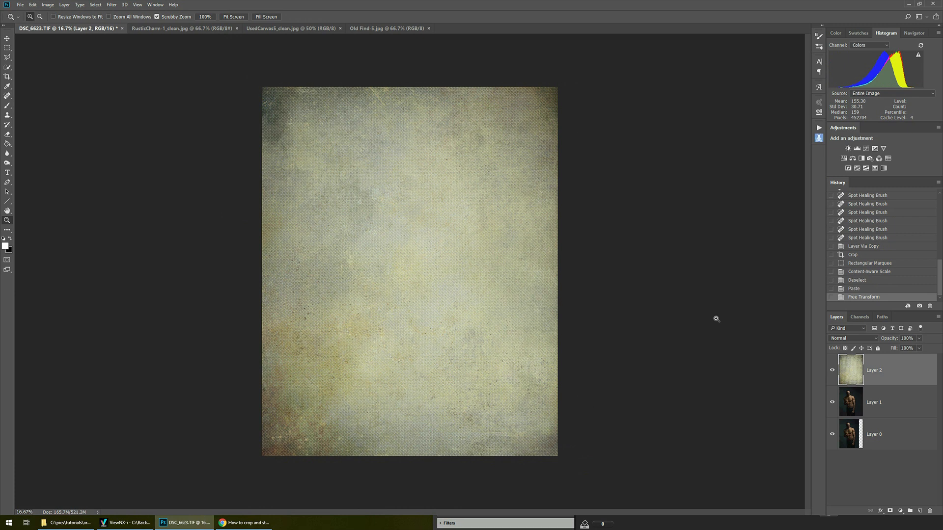
Set the texture layer's blending mode to Soft Light
{"action": "left_click", "coordinate": [849, 339]}
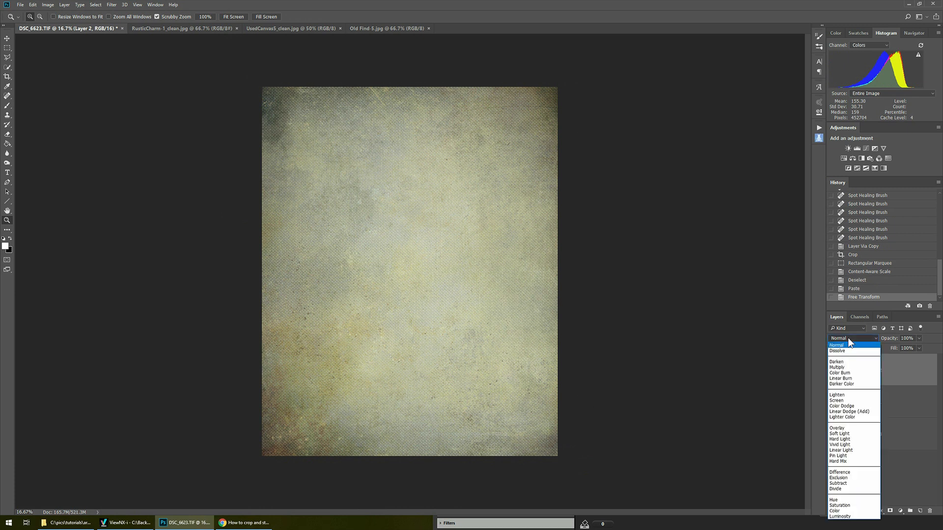
{"action": "left_click", "coordinate": [840, 433]}
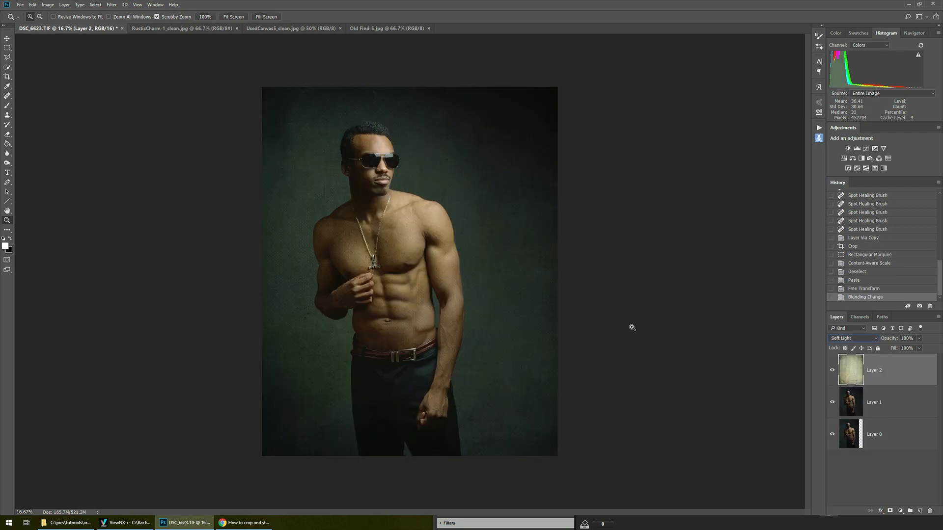
{"action": "key", "text": "ctrl+0"}
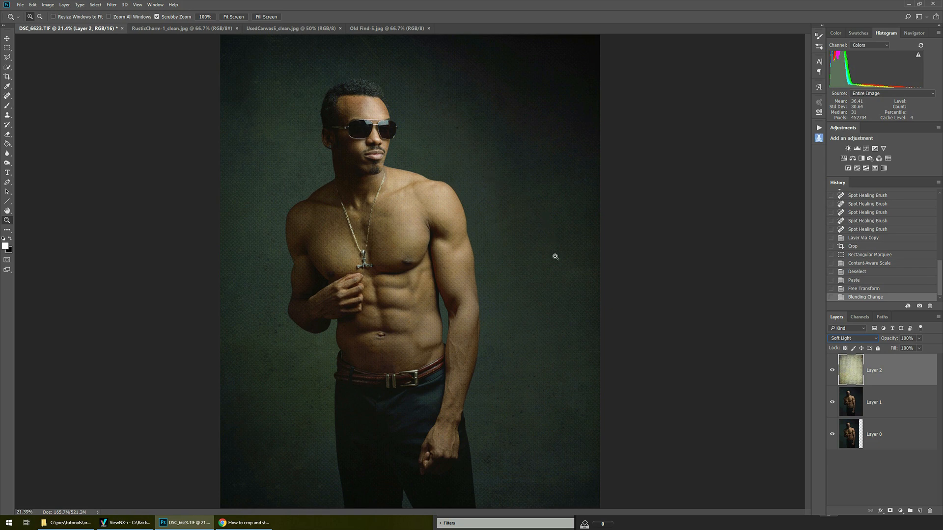
Apply a Gaussian Blur with a 15-pixel radius to the texture layer and compare the image with the layer hidden and shown
{"action": "key", "text": "ctrl+1"}
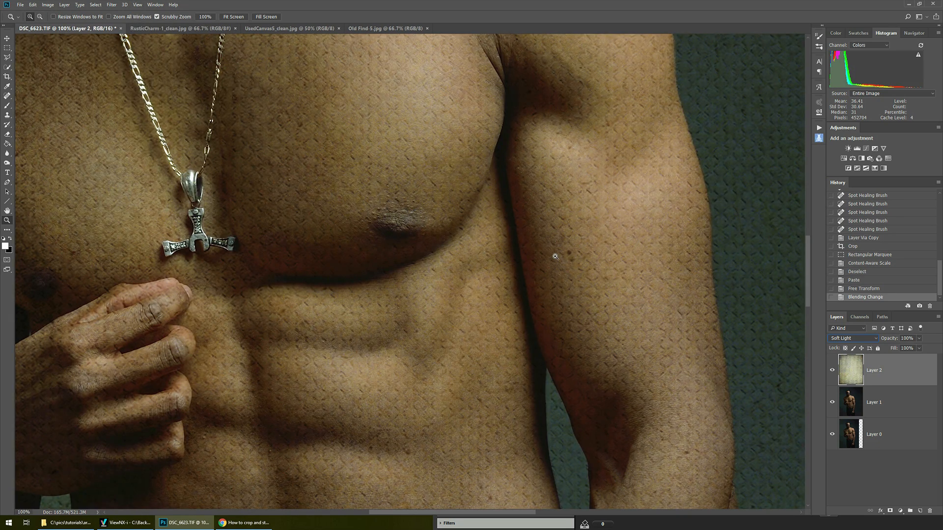
{"action": "key", "text": "ctrl+minus"}
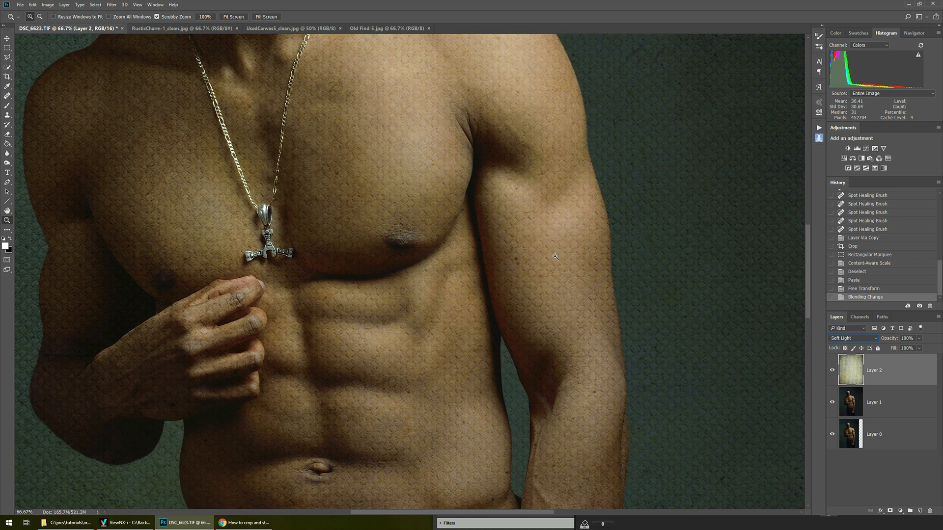
{"action": "key", "text": "alt+t"}
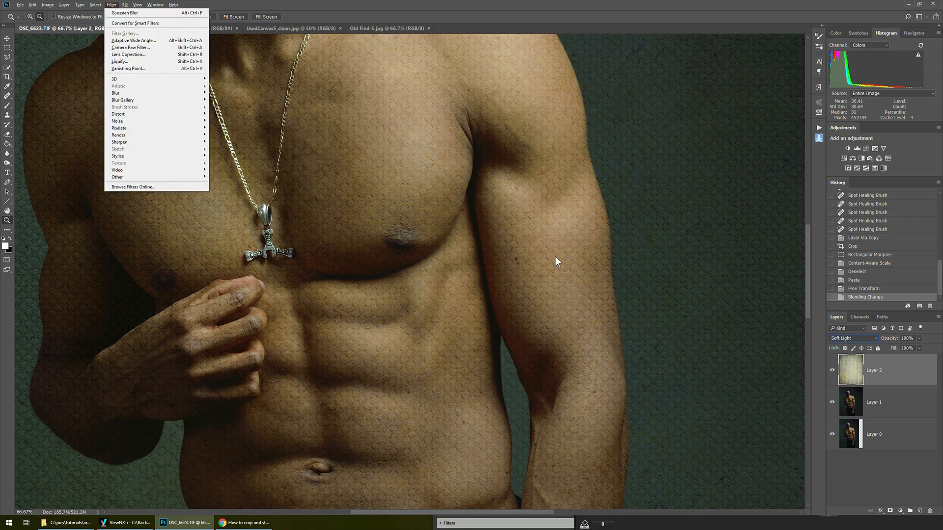
{"action": "key", "text": "Down"}
{"action": "key", "text": "Down"}
{"action": "key", "text": "Down"}
{"action": "key", "text": "Down"}
{"action": "key", "text": "Down"}
{"action": "key", "text": "Down"}
{"action": "key", "text": "Down"}
{"action": "key", "text": "Down"}
{"action": "key", "text": "Down"}
{"action": "key", "text": "Down"}
{"action": "key", "text": "Down"}
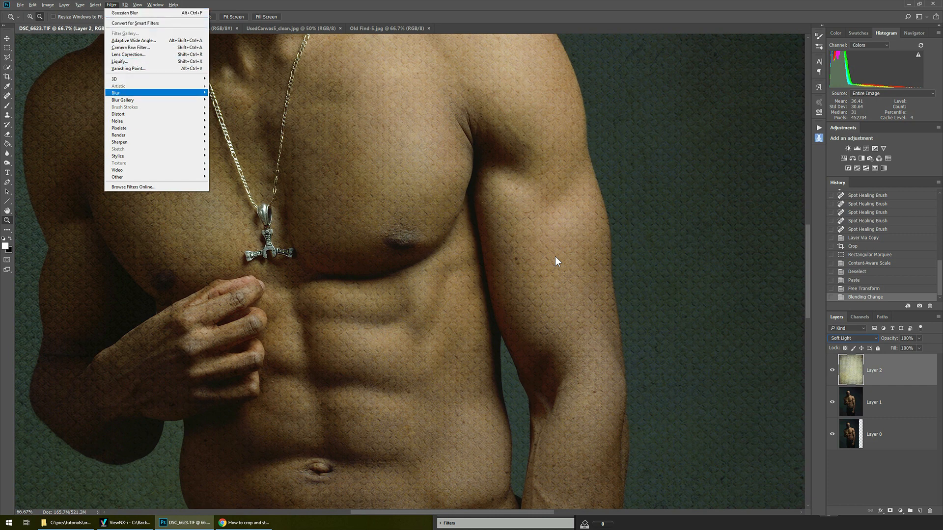
{"action": "key", "text": "Right"}
{"action": "key", "text": "Down"}
{"action": "key", "text": "Down"}
{"action": "key", "text": "Down"}
{"action": "key", "text": "Down"}
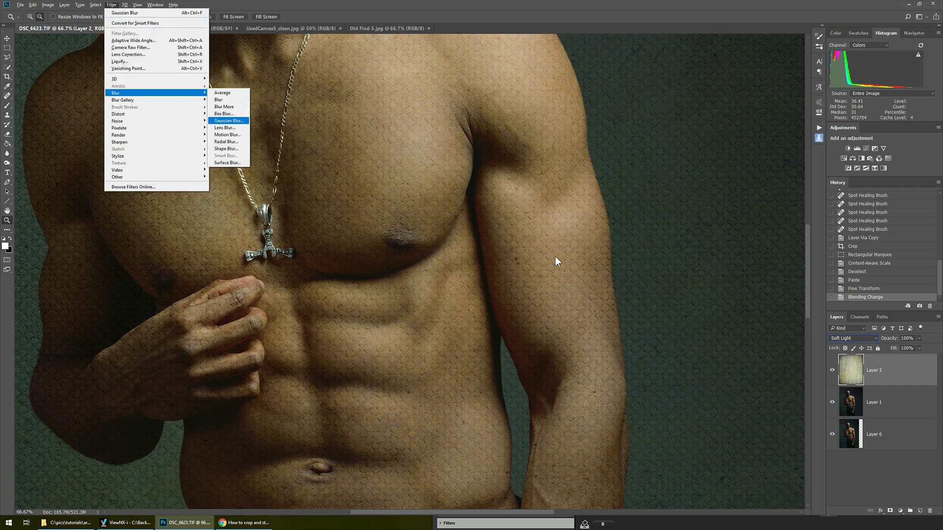
{"action": "key", "text": "Return"}
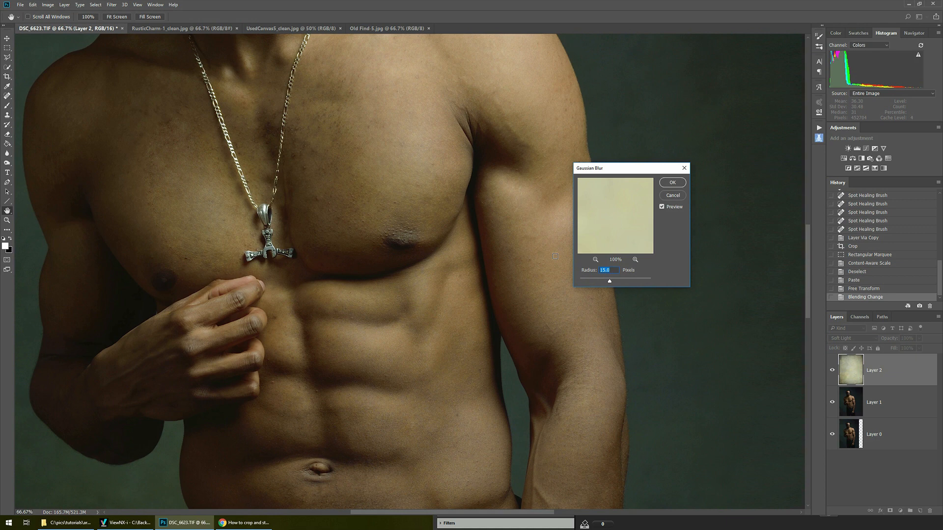
{"action": "left_click", "coordinate": [602, 270]}
{"action": "key", "text": "BackSpace"}
{"action": "type", "text": "1"}
{"action": "left_click", "coordinate": [672, 184]}
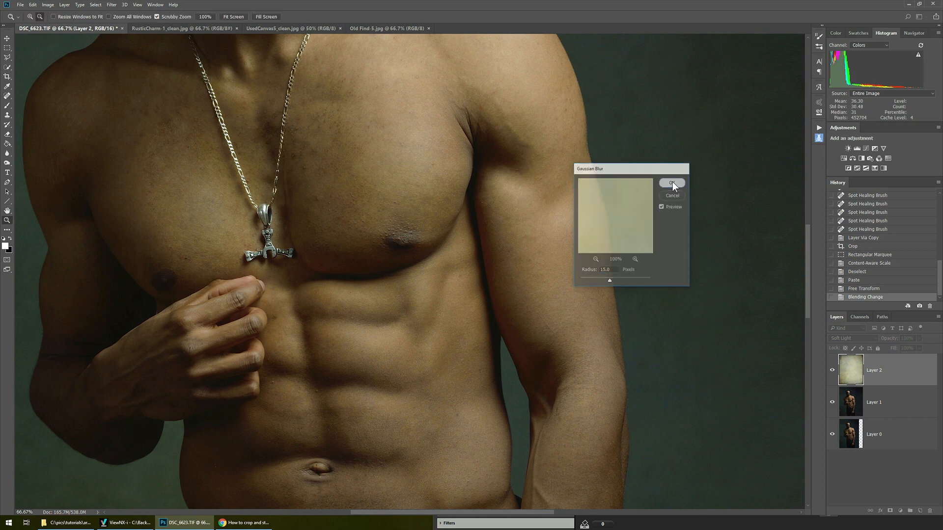
{"action": "key", "text": "ctrl+0"}
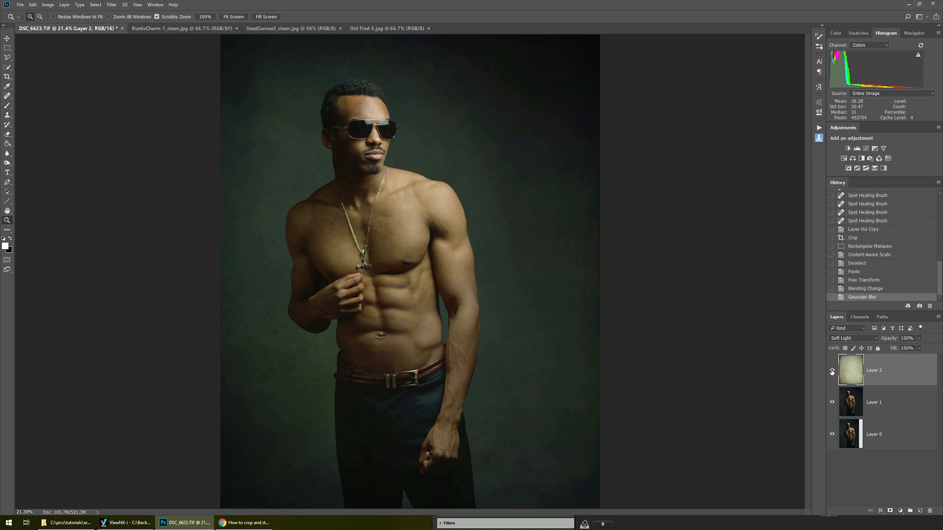
{"action": "left_click", "coordinate": [832, 371]}
{"action": "left_click", "coordinate": [832, 372]}
Try fully desaturating the texture layer, and undo the desaturation
{"action": "key", "text": "alt+i"}
{"action": "key", "text": "a"}
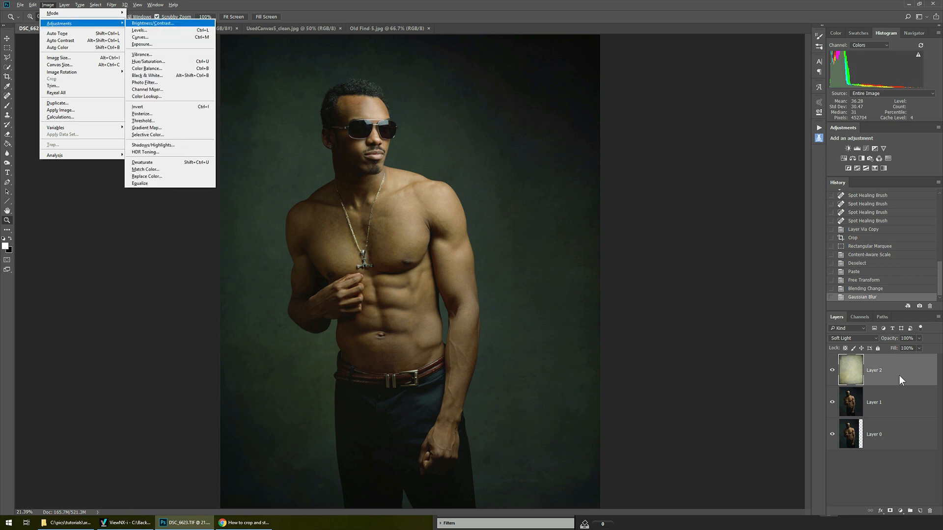
{"action": "key", "text": "Up"}
{"action": "key", "text": "Up"}
{"action": "key", "text": "Up"}
{"action": "key", "text": "Up"}
{"action": "key", "text": "Up"}
{"action": "key", "text": "Down"}
{"action": "key", "text": "Return"}
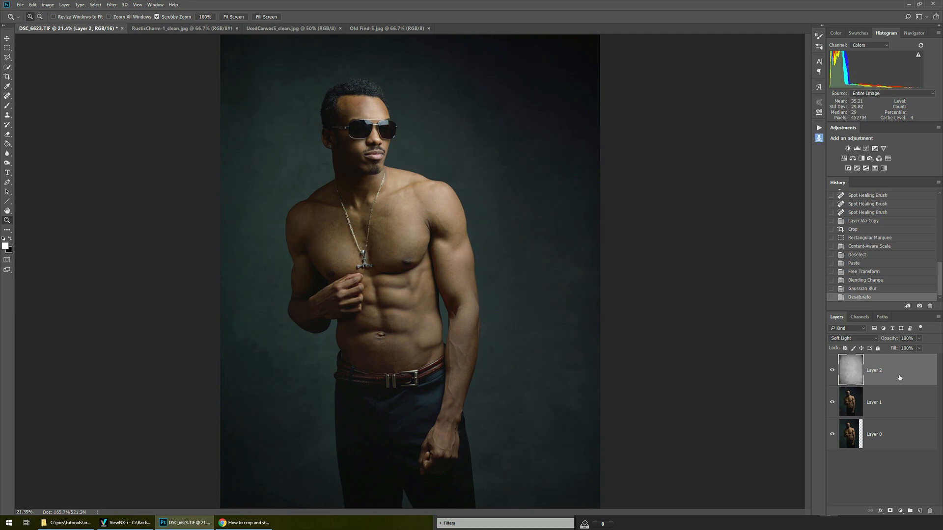
{"action": "key", "text": "ctrl+z"}
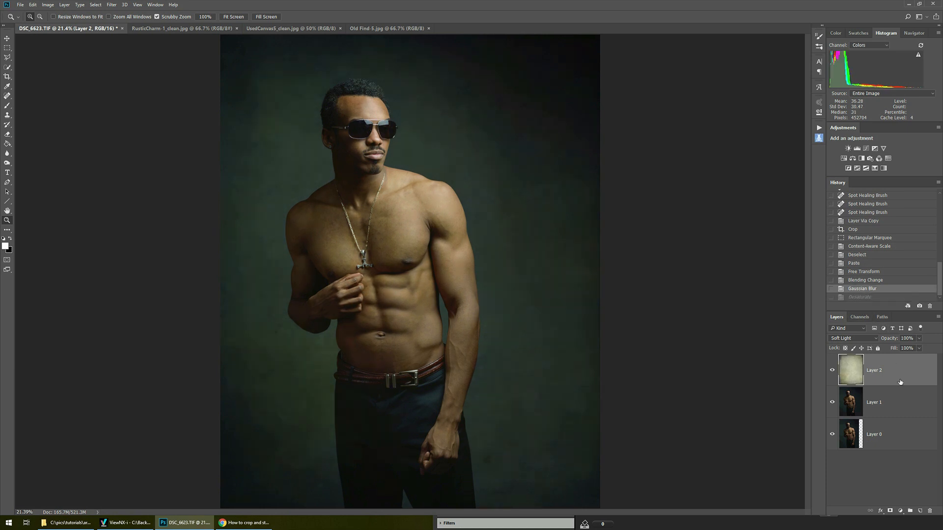
Add a Hue/Saturation adjustment layer named "desatu texture" above the texture layer
{"action": "key", "text": "alt+l"}
{"action": "key", "text": "j"}
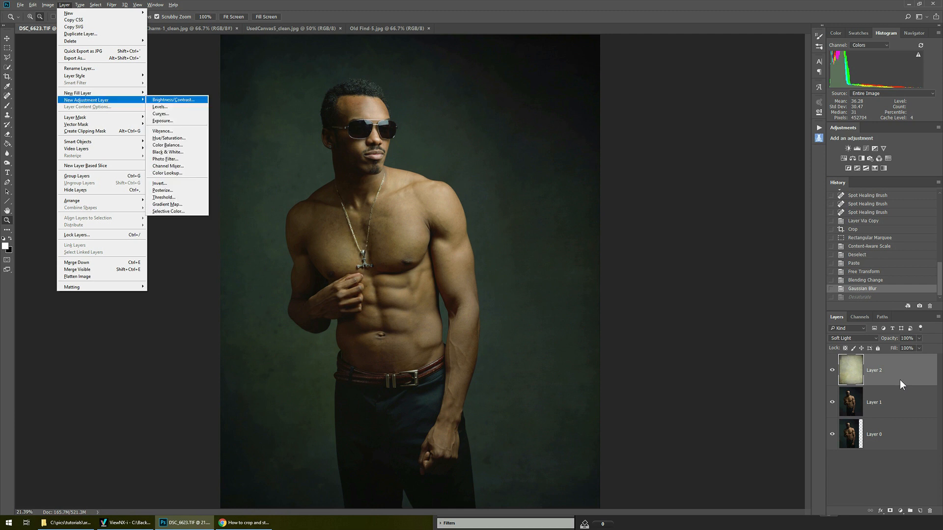
{"action": "key", "text": "Down"}
{"action": "key", "text": "Down"}
{"action": "key", "text": "Down"}
{"action": "key", "text": "Down"}
{"action": "key", "text": "Down"}
{"action": "key", "text": "Return"}
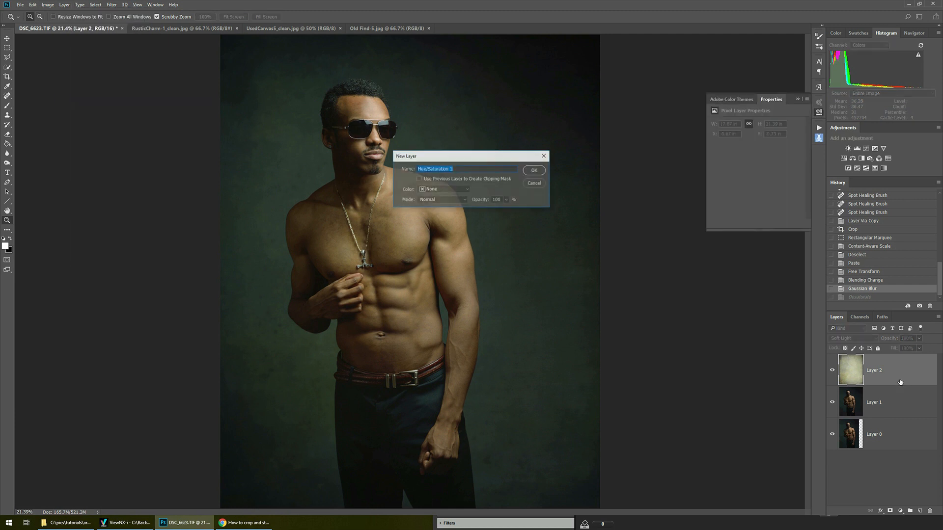
{"action": "type", "text": "desatu texture"}
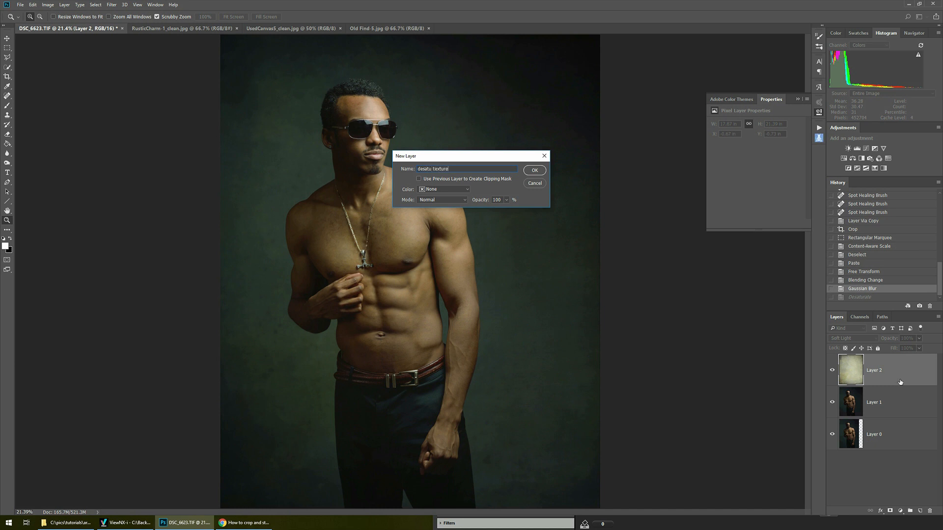
{"action": "key", "text": "Return"}
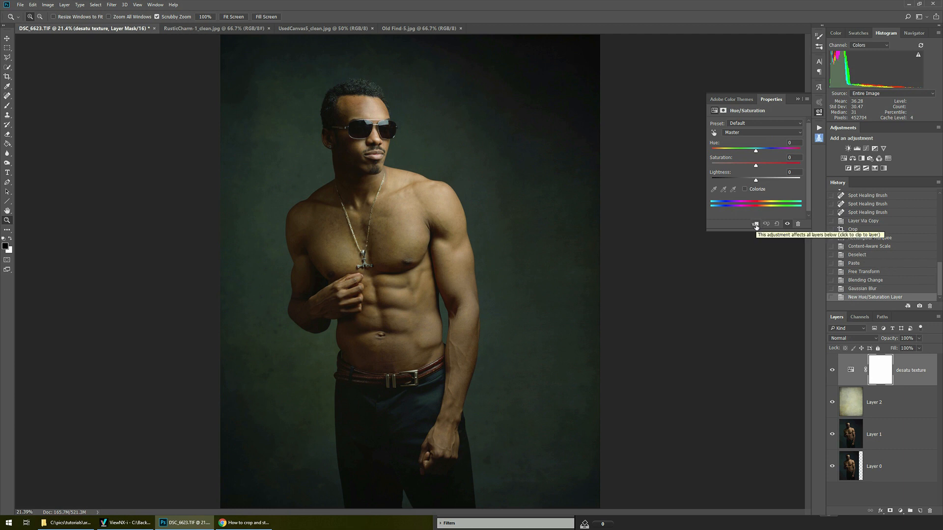
Clip the Hue/Saturation adjustment to the texture layer and lower its saturation to -62
{"action": "left_click", "coordinate": [755, 225]}
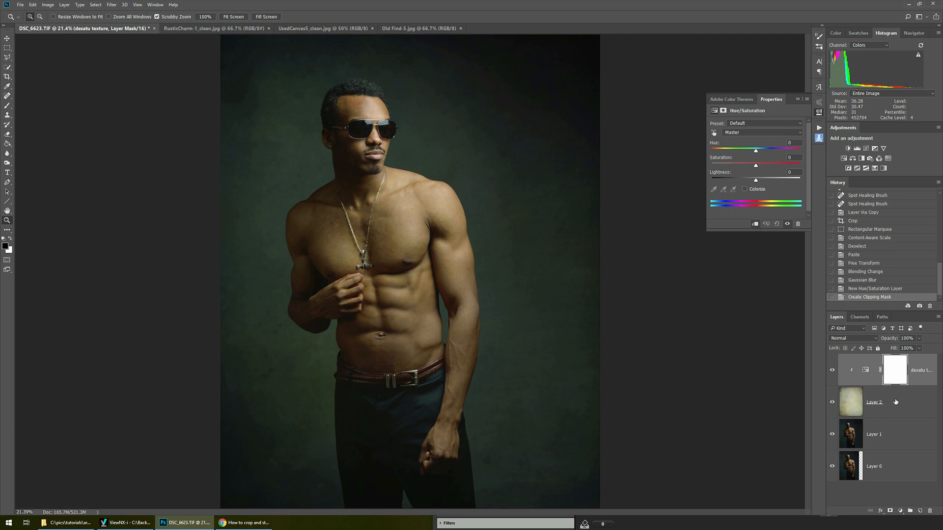
{"action": "left_click", "coordinate": [755, 165]}
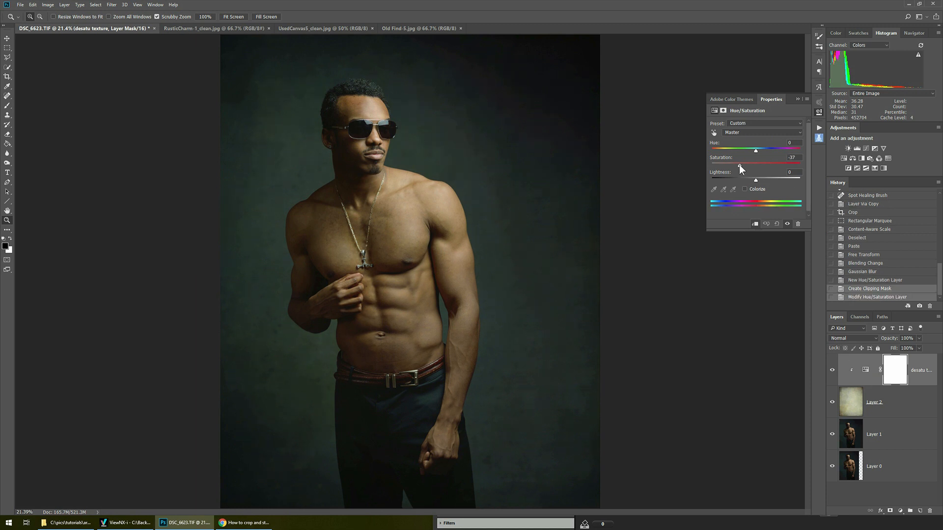
{"action": "left_click_drag", "start_coordinate": [734, 164], "coordinate": [729, 165]}
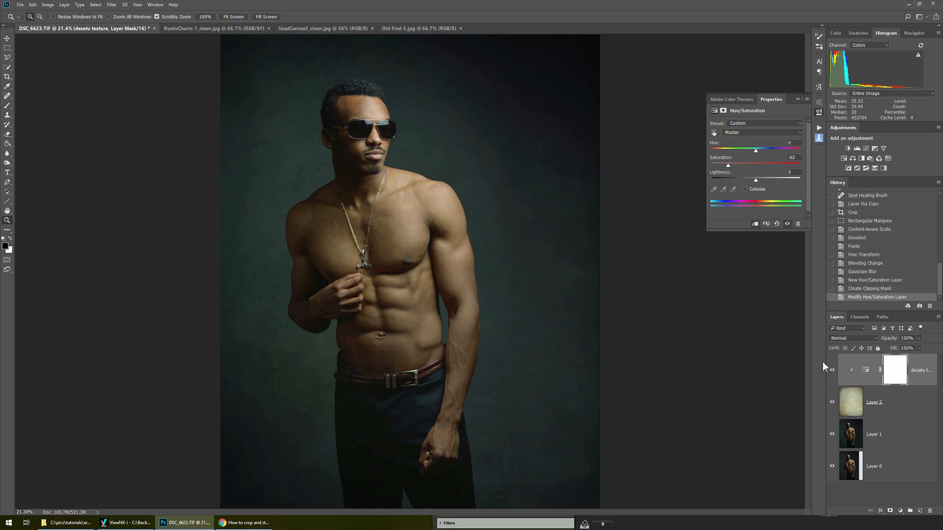
Mask the desaturation off the man's chest and abdomen by erasing on the adjustment's layer mask with a large soft eraser
{"action": "left_click", "coordinate": [901, 371]}
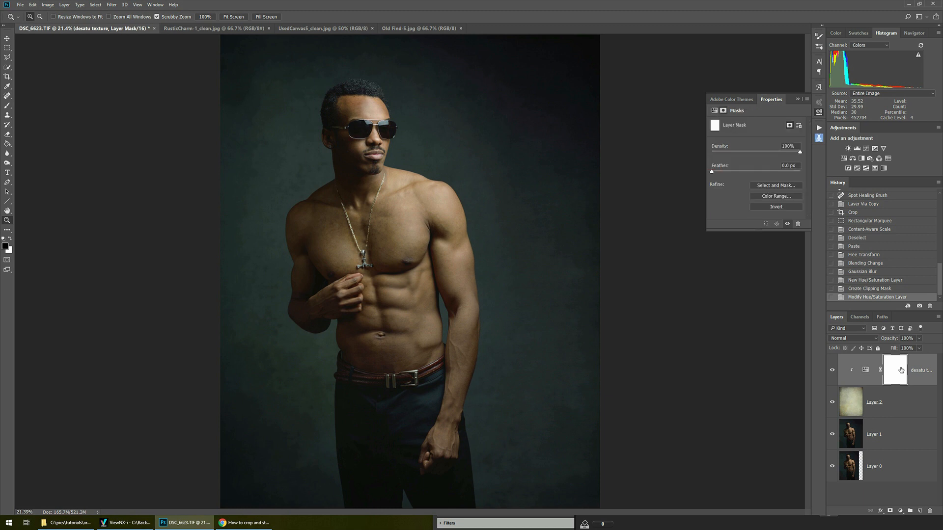
{"action": "key", "text": "e"}
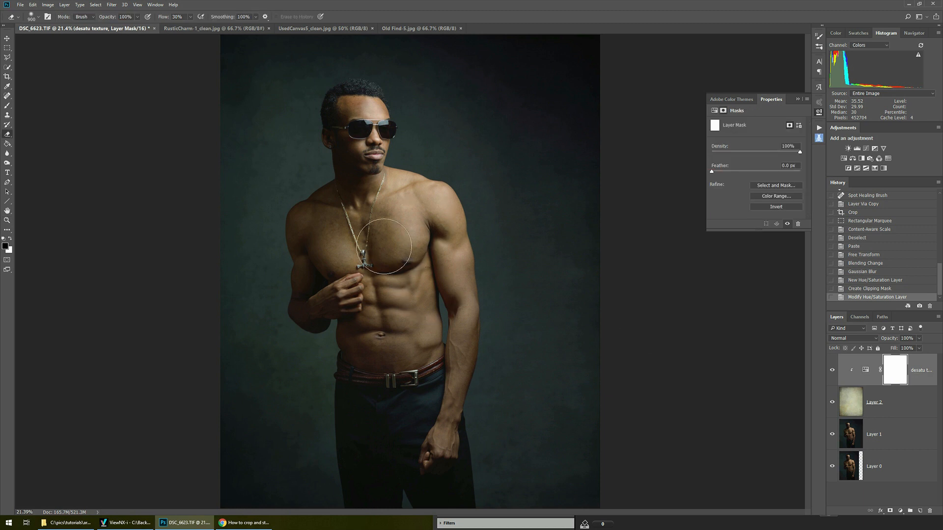
{"action": "mouse_move", "coordinate": [379, 223]}
{"action": "left_mouse_down"}
{"action": "mouse_move", "coordinate": [400, 217]}
{"action": "mouse_move", "coordinate": [387, 239]}
{"action": "left_mouse_up"}
{"action": "key", "text": "x"}
{"action": "mouse_move", "coordinate": [385, 292]}
{"action": "left_mouse_down"}
{"action": "mouse_move", "coordinate": [426, 223]}
{"action": "mouse_move", "coordinate": [404, 226]}
{"action": "mouse_move", "coordinate": [388, 300]}
{"action": "left_mouse_up"}
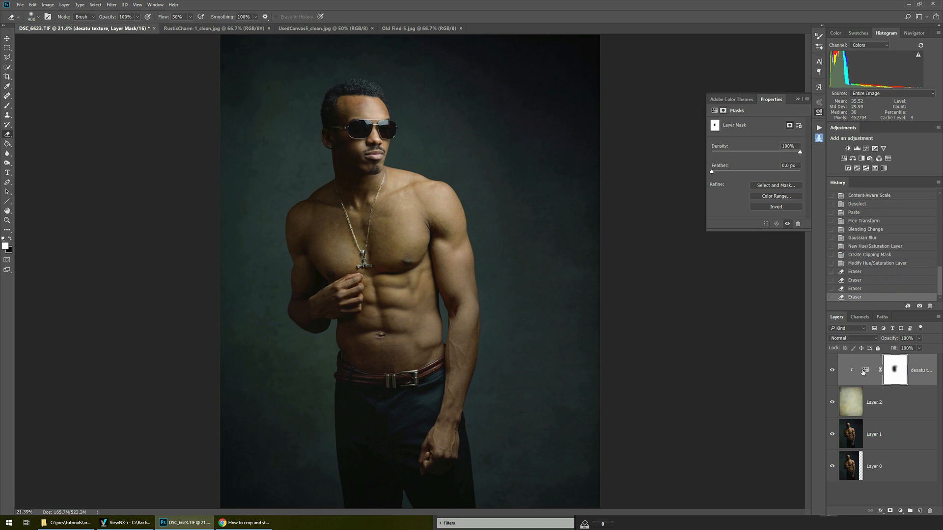
Set the "desatu texture" adjustment's saturation to -35 and make its layer mask active again
{"action": "left_click", "coordinate": [867, 370]}
{"action": "left_click_drag", "start_coordinate": [732, 160], "coordinate": [741, 164]}
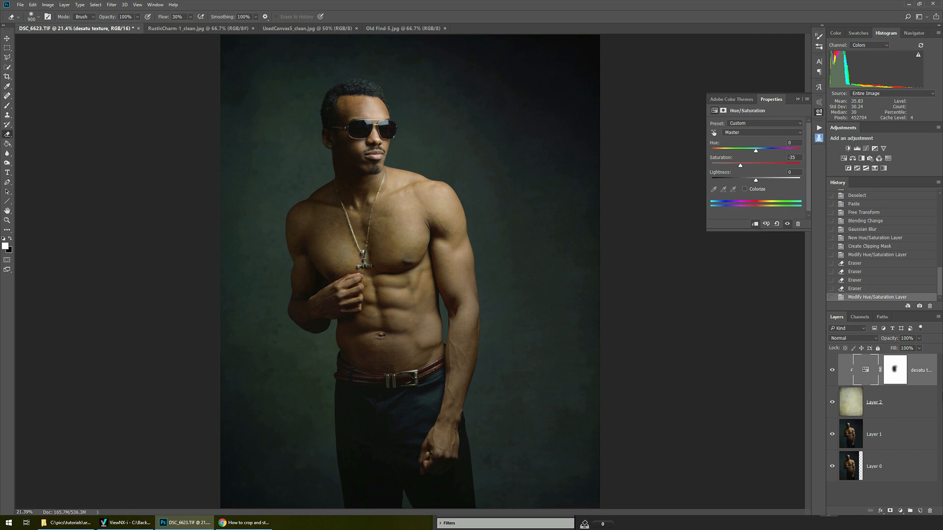
{"action": "left_click", "coordinate": [895, 370]}
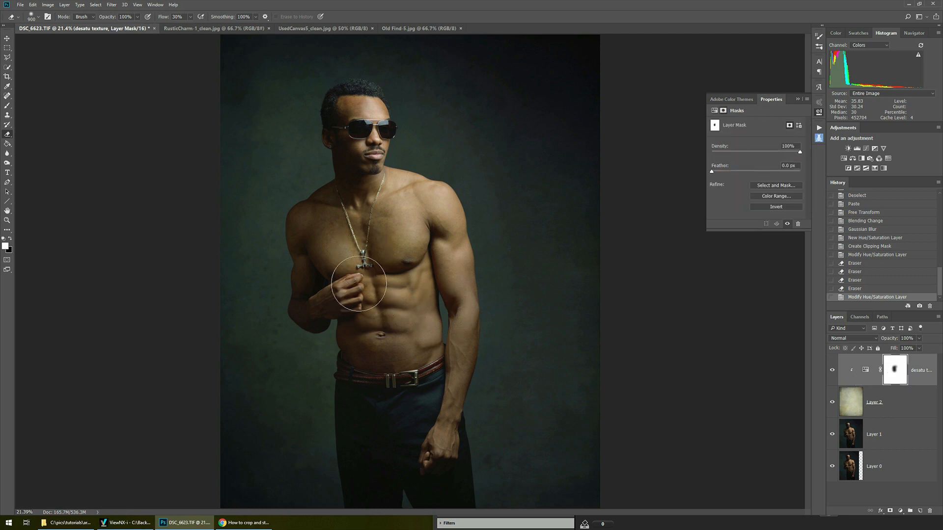
Erase more of the desaturation over the man's chest and face on the "desatu texture" mask, and compare with the mask disabled
{"action": "mouse_move", "coordinate": [401, 229]}
{"action": "left_mouse_down"}
{"action": "mouse_move", "coordinate": [352, 258]}
{"action": "mouse_move", "coordinate": [384, 327]}
{"action": "mouse_move", "coordinate": [407, 243]}
{"action": "left_mouse_up"}
{"action": "left_click", "coordinate": [367, 133]}
{"action": "left_click", "coordinate": [367, 133]}
{"action": "left_click", "coordinate": [366, 132]}
{"action": "left_click", "coordinate": [894, 378], "text": "shift"}
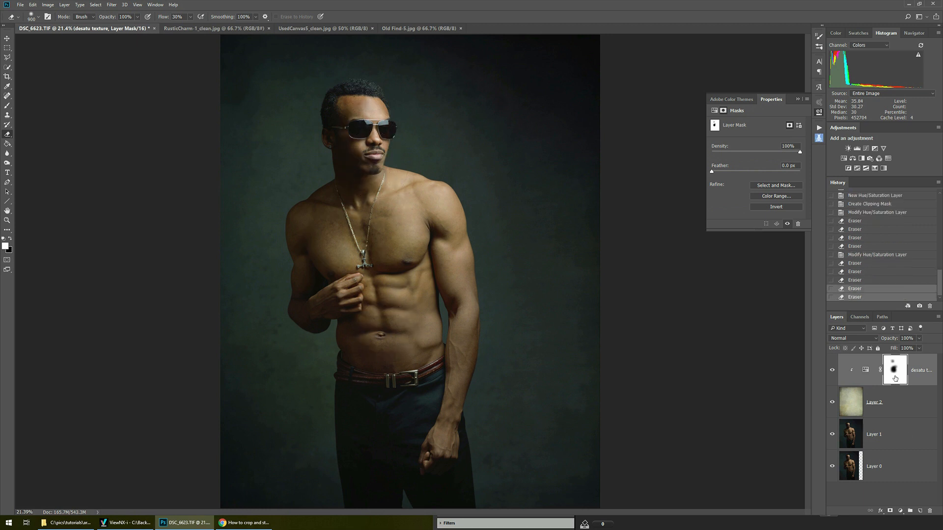
{"action": "left_click", "coordinate": [895, 378], "text": "shift"}
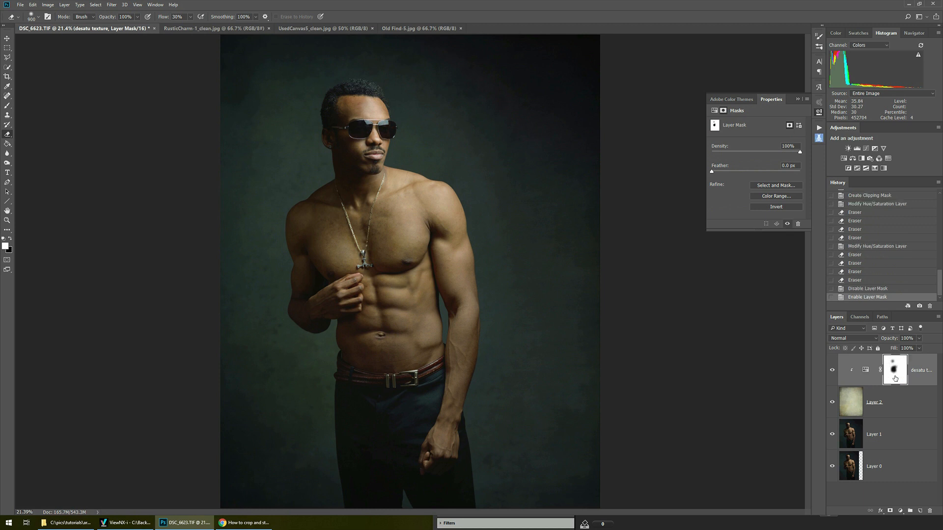
Mask the desaturation further off the chest, face and torso, and compare the portrait with and without the canvas texture
{"action": "mouse_move", "coordinate": [386, 222]}
{"action": "left_mouse_down"}
{"action": "mouse_move", "coordinate": [327, 236]}
{"action": "mouse_move", "coordinate": [363, 271]}
{"action": "mouse_move", "coordinate": [388, 228]}
{"action": "mouse_move", "coordinate": [383, 206]}
{"action": "left_mouse_up"}
{"action": "left_click", "coordinate": [361, 131]}
{"action": "left_click", "coordinate": [359, 146]}
{"action": "mouse_move", "coordinate": [395, 255]}
{"action": "left_mouse_down"}
{"action": "mouse_move", "coordinate": [412, 232]}
{"action": "mouse_move", "coordinate": [426, 265]}
{"action": "left_mouse_up"}
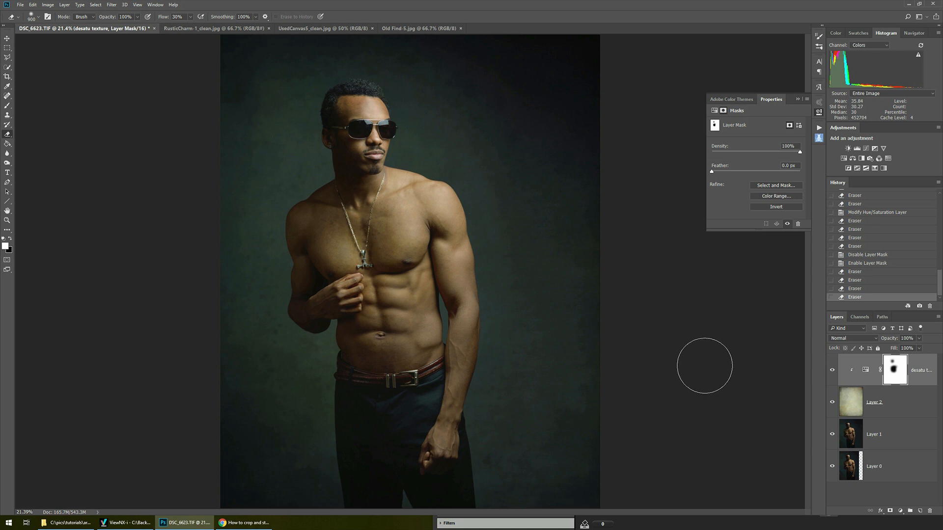
{"action": "left_click", "coordinate": [832, 402]}
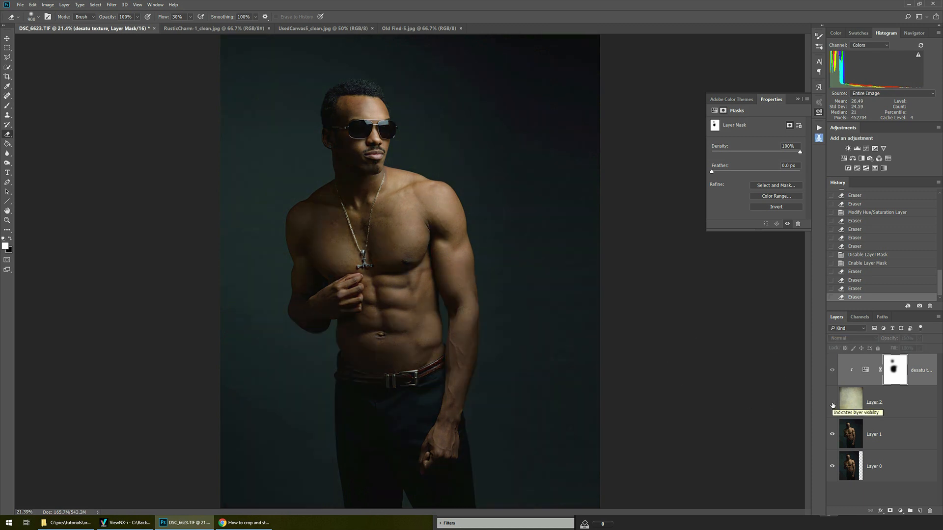
{"action": "left_click", "coordinate": [832, 404]}
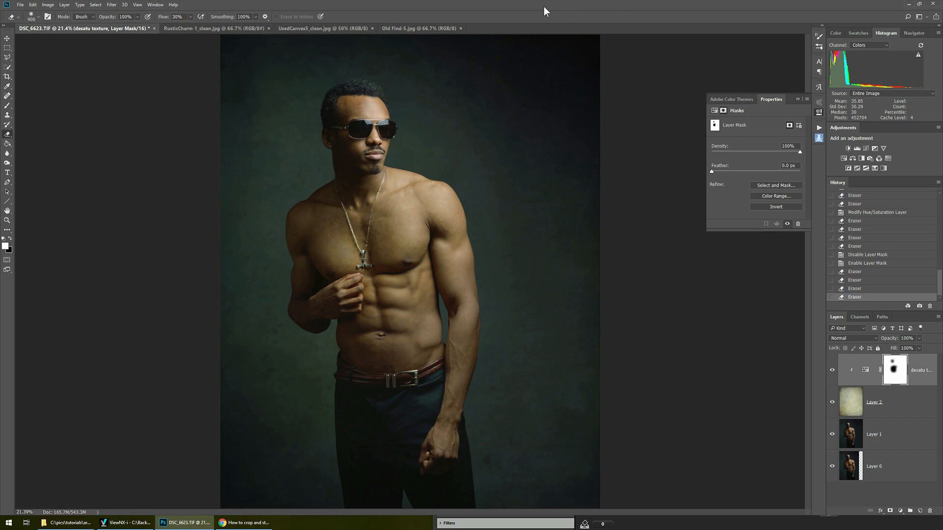
Copy the entire Old Find-5.jpg texture and paste it into DSC_6623.TIF as a new layer above the "desatu texture" adjustment
{"action": "left_click", "coordinate": [400, 28]}
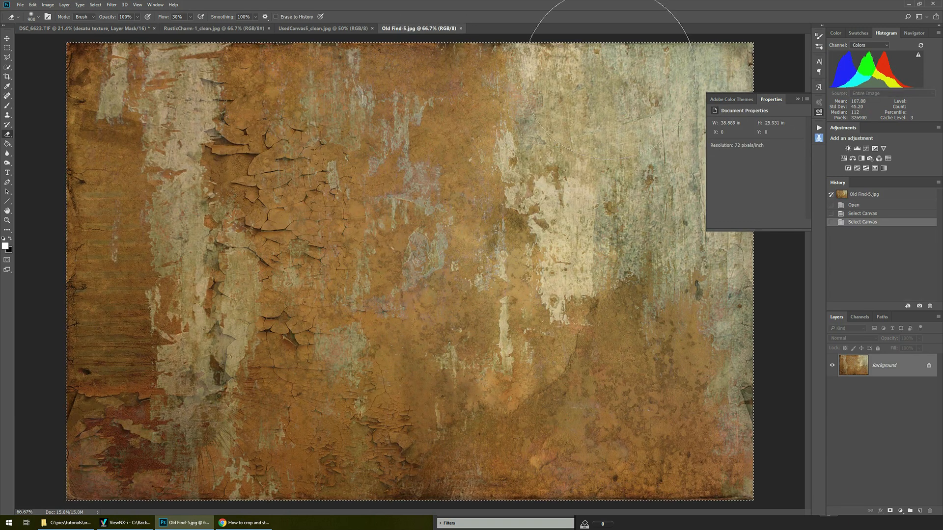
{"action": "left_click", "coordinate": [797, 99]}
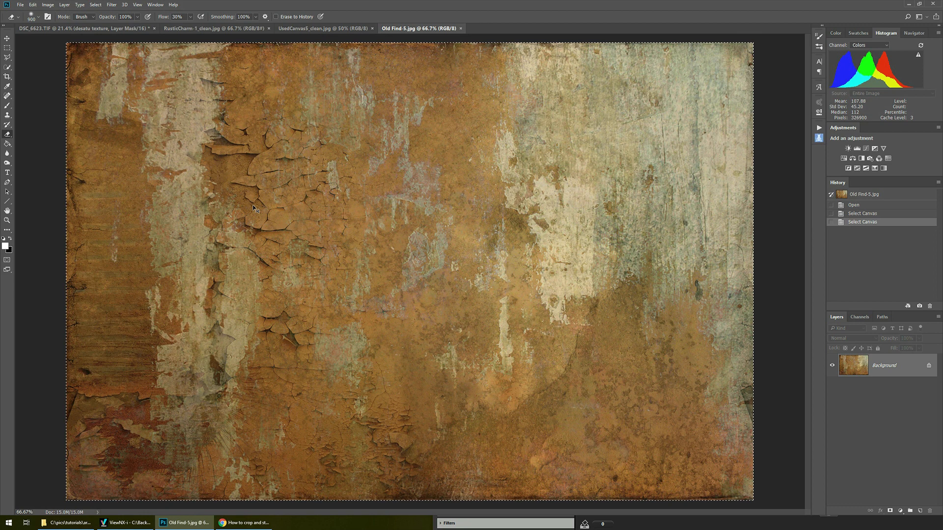
{"action": "key", "text": "ctrl+a"}
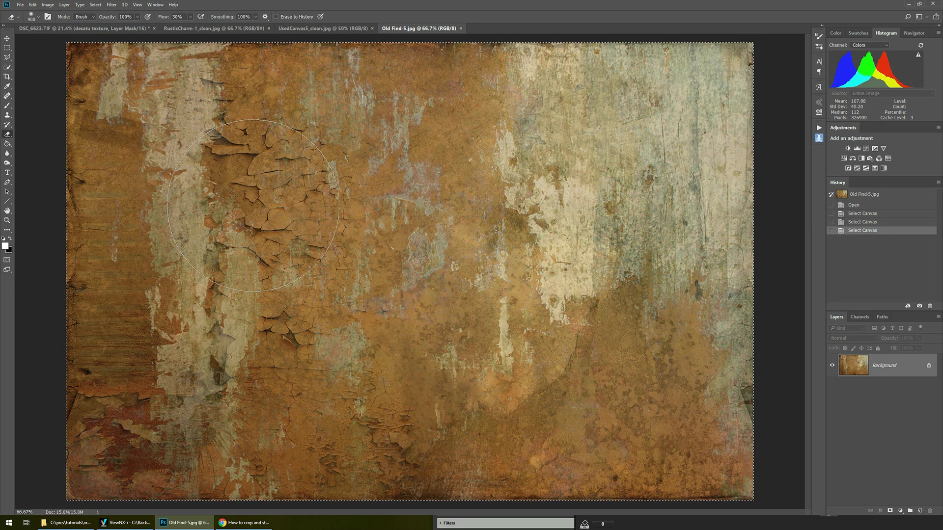
{"action": "left_click", "coordinate": [61, 29]}
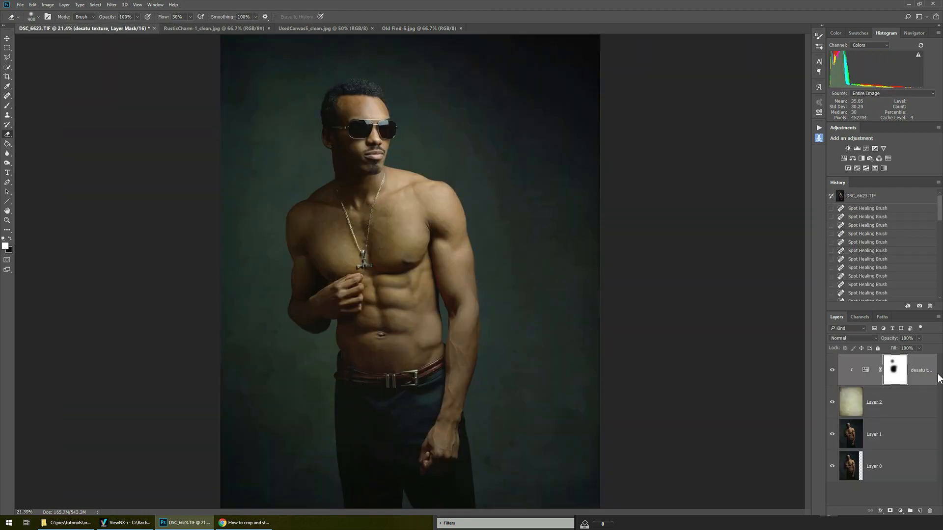
{"action": "key", "text": "ctrl+v"}
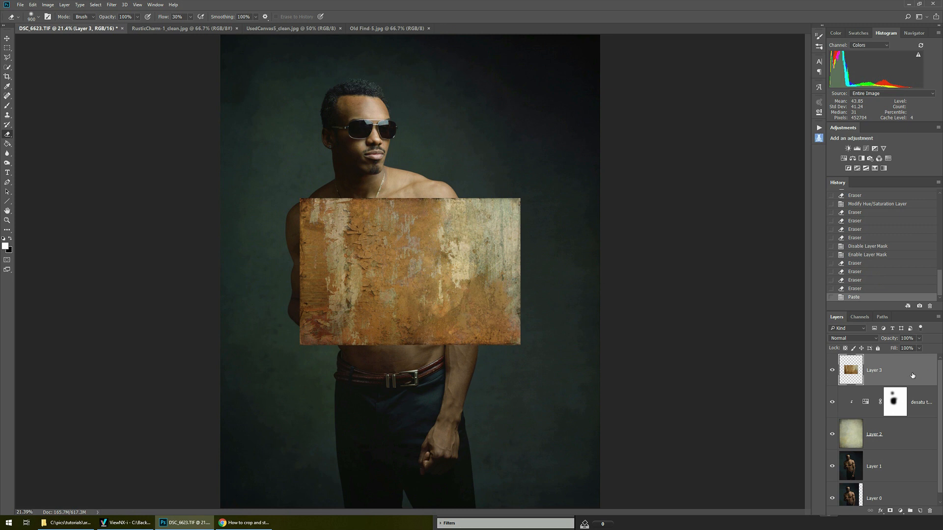
Rotate the pasted rusty texture layer 90° clockwise
{"action": "key", "text": "alt+i"}
{"action": "key", "text": "Escape"}
{"action": "key", "text": "alt+e"}
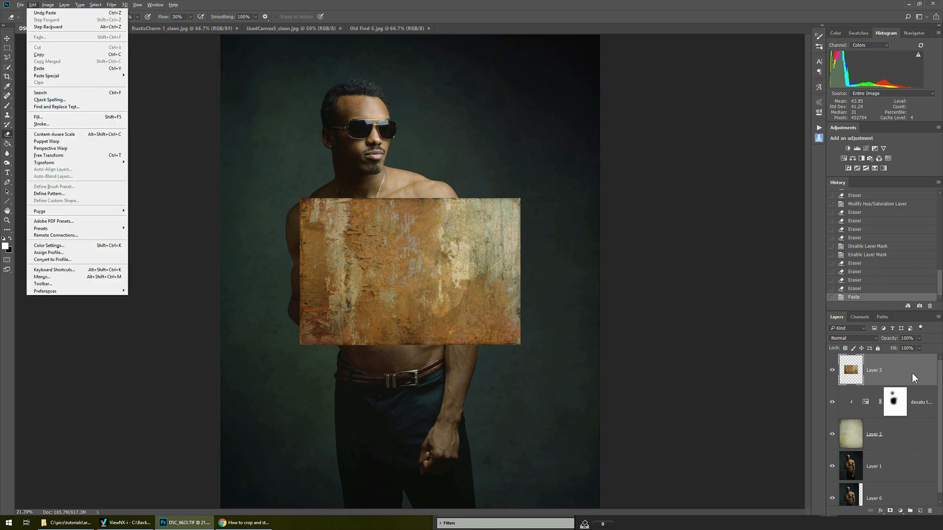
{"action": "key", "text": "a"}
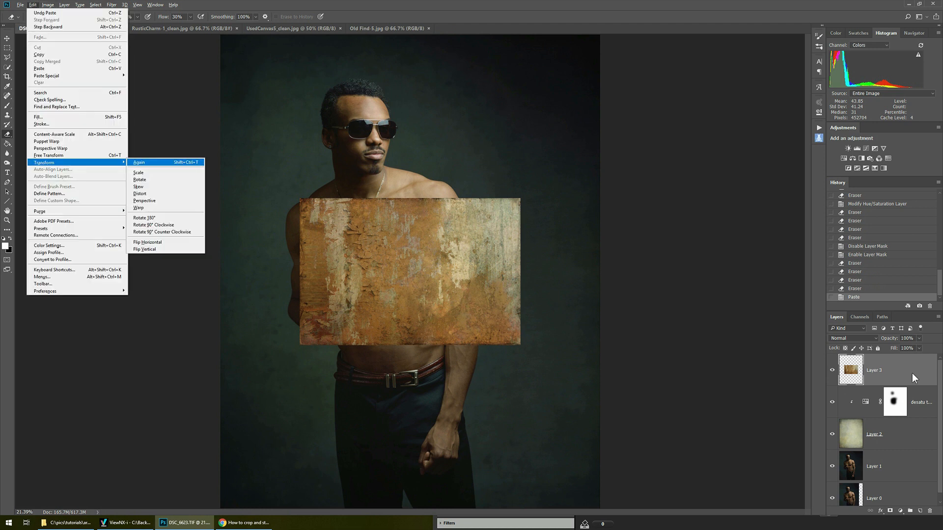
{"action": "key", "text": "Down"}
{"action": "key", "text": "Down"}
{"action": "key", "text": "Down"}
{"action": "key", "text": "Down"}
{"action": "key", "text": "Down"}
{"action": "key", "text": "Down"}
{"action": "key", "text": "Down"}
{"action": "key", "text": "Down"}
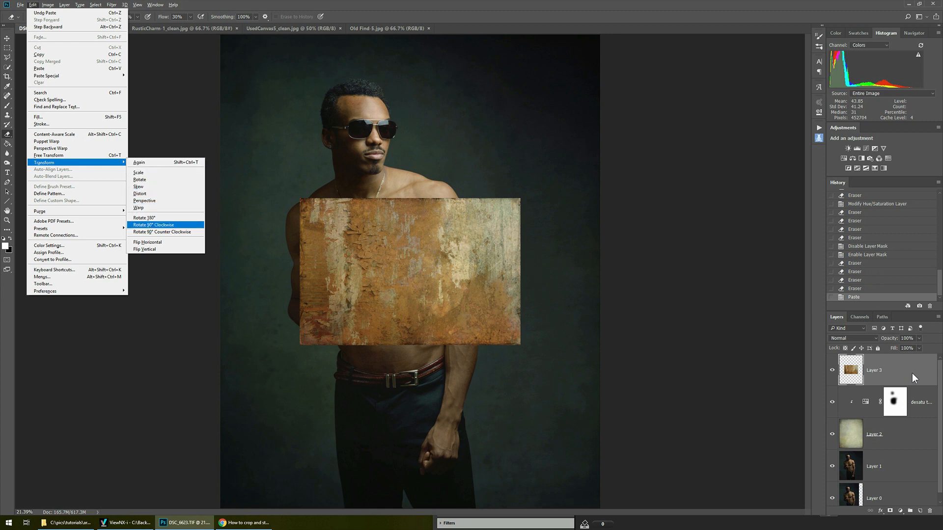
{"action": "key", "text": "Return"}
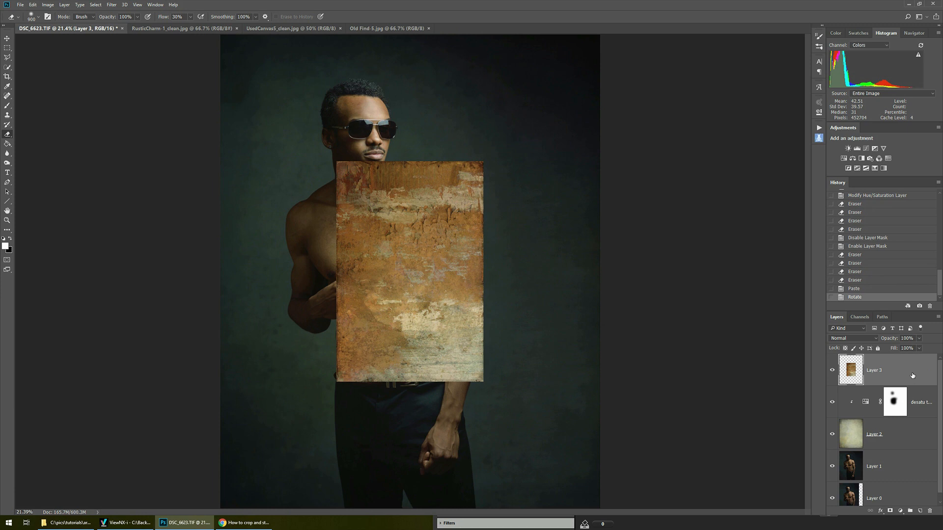
Flip the rotated texture layer vertically
{"action": "key", "text": "alt+e"}
{"action": "key", "text": "a"}
{"action": "key", "text": "Down"}
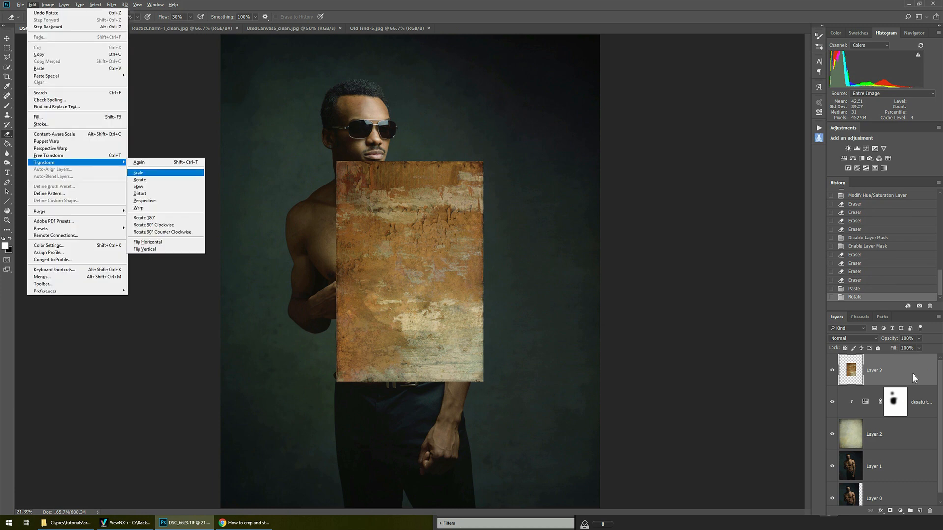
{"action": "key", "text": "Down"}
{"action": "key", "text": "Down"}
{"action": "key", "text": "Down"}
{"action": "key", "text": "Down"}
{"action": "key", "text": "Down"}
{"action": "key", "text": "Down"}
{"action": "key", "text": "Down"}
{"action": "key", "text": "Down"}
{"action": "key", "text": "Down"}
{"action": "key", "text": "Down"}
{"action": "key", "text": "Return"}
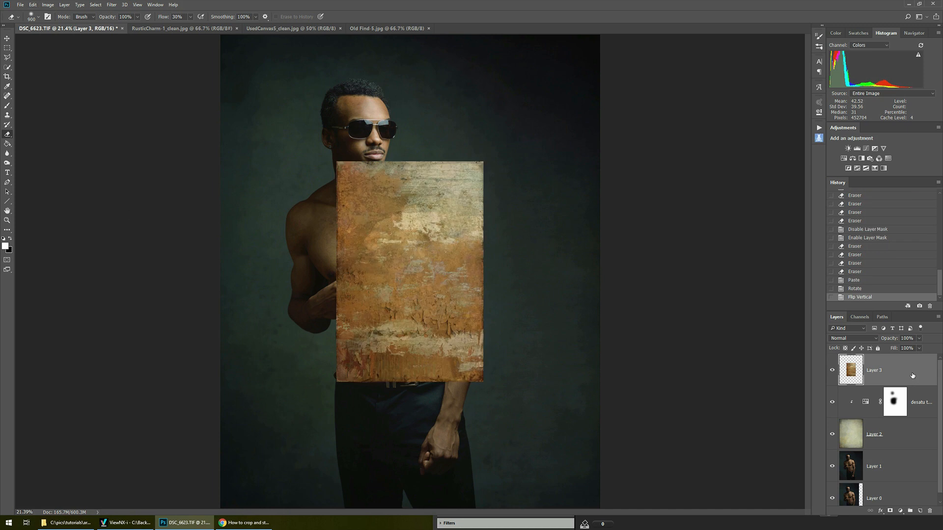
Scale the texture layer from its opposite corners until it extends past every edge of the portrait canvas
{"action": "key", "text": "ctrl+minus"}
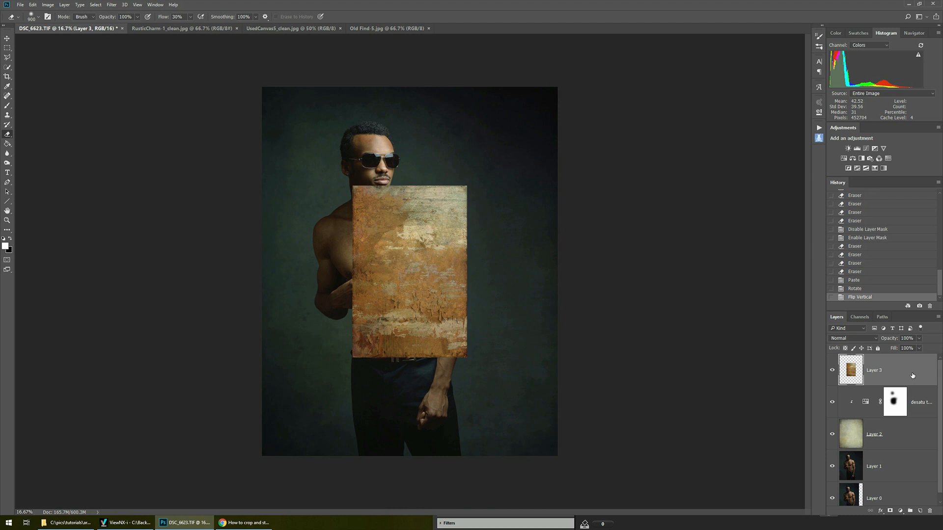
{"action": "key", "text": "alt+e"}
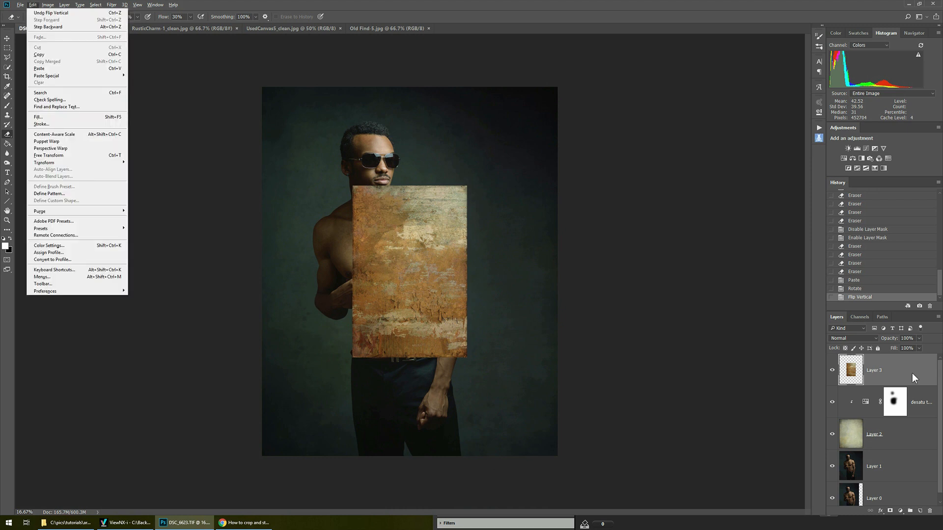
{"action": "key", "text": "a"}
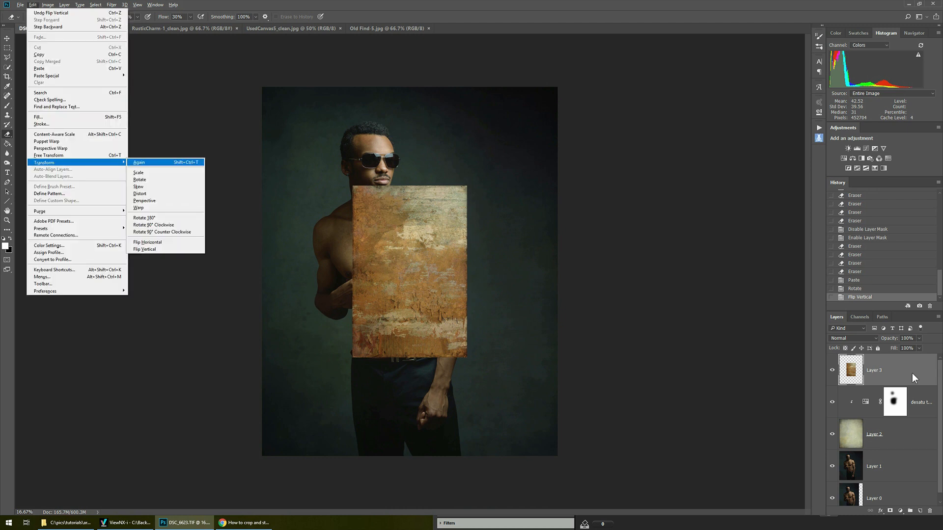
{"action": "key", "text": "s"}
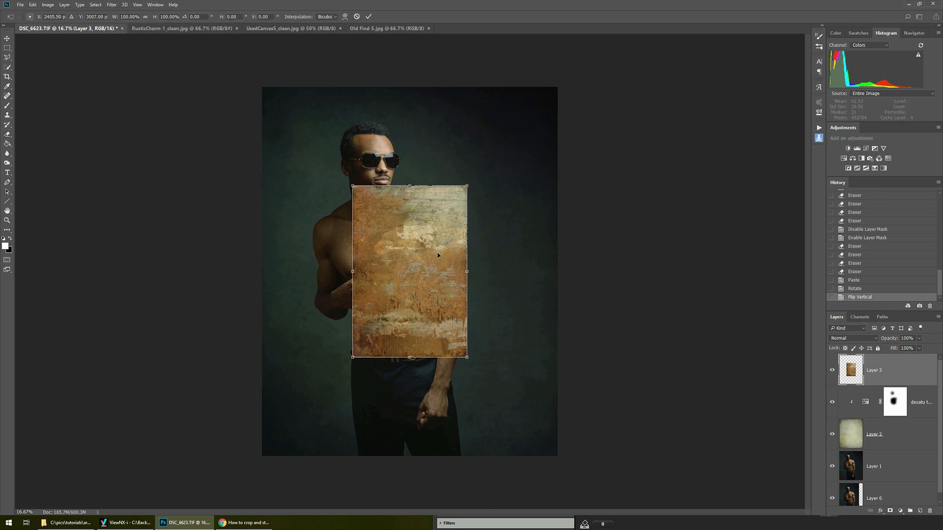
{"action": "left_click_drag", "start_coordinate": [352, 188], "coordinate": [250, 73]}
{"action": "left_click_drag", "start_coordinate": [467, 357], "coordinate": [574, 462]}
{"action": "key", "text": "Return"}
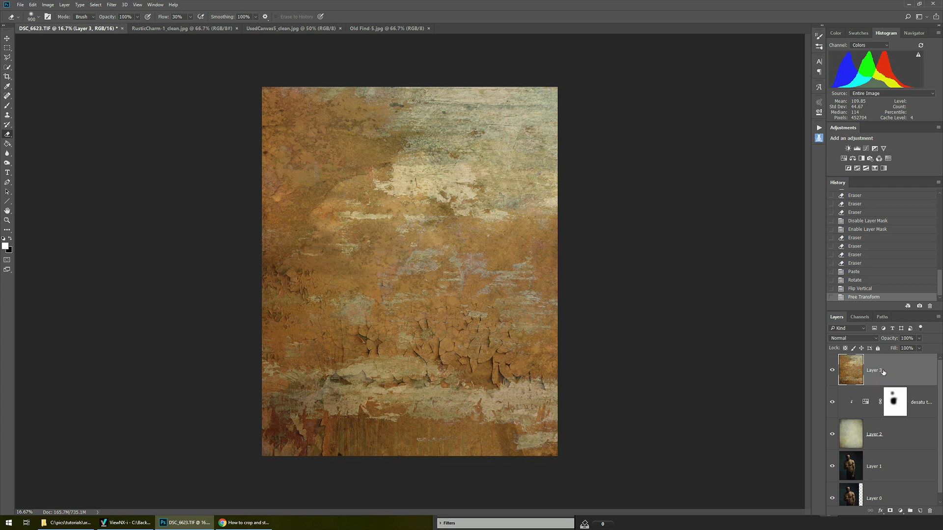
Desaturate the rusty texture layer and set its blending mode to Soft Light
{"action": "key", "text": "alt+i"}
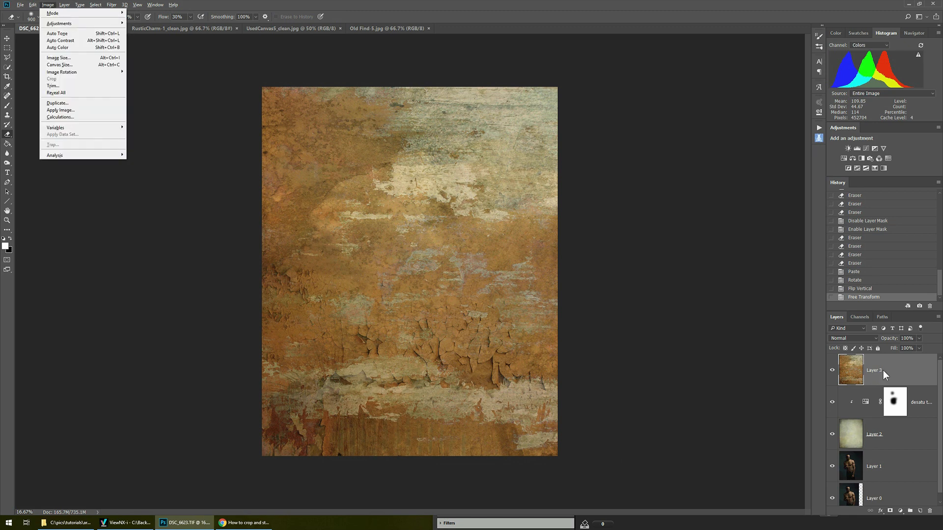
{"action": "key", "text": "j"}
{"action": "key", "text": "d"}
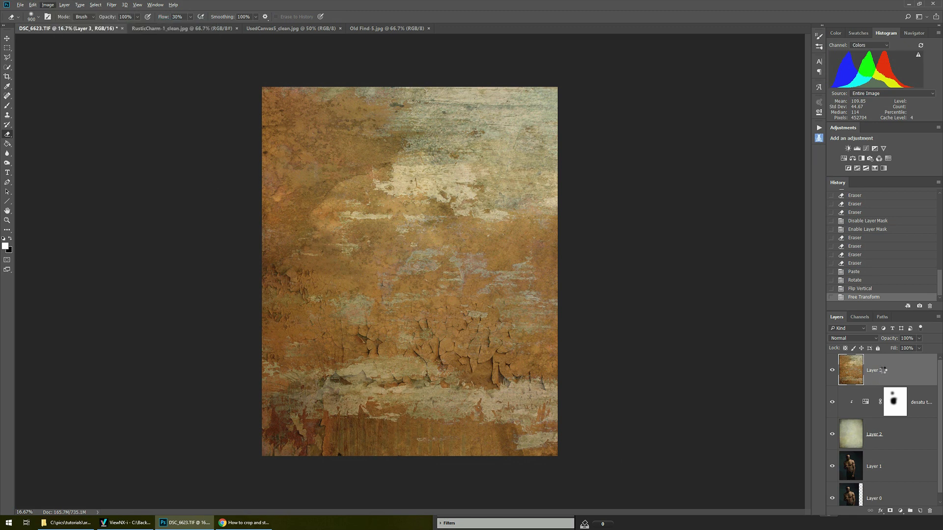
{"action": "left_click", "coordinate": [857, 338]}
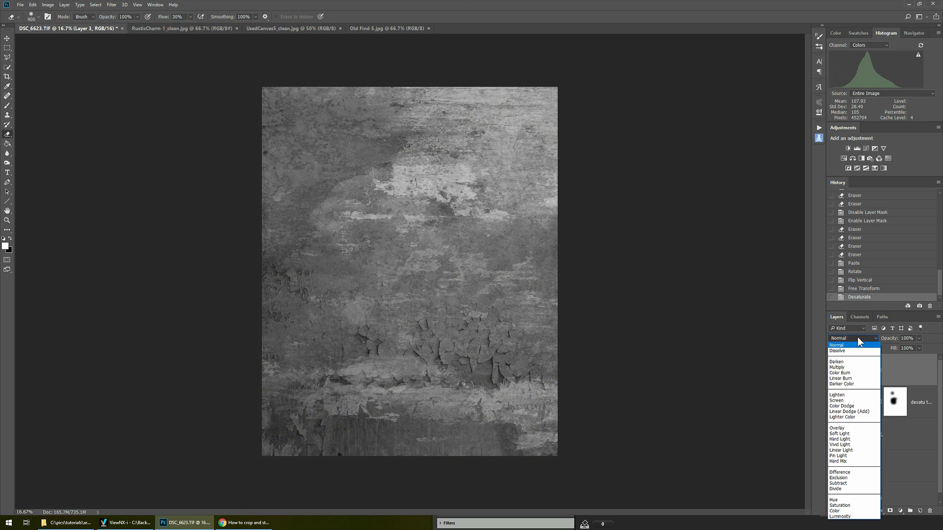
{"action": "left_click", "coordinate": [840, 434]}
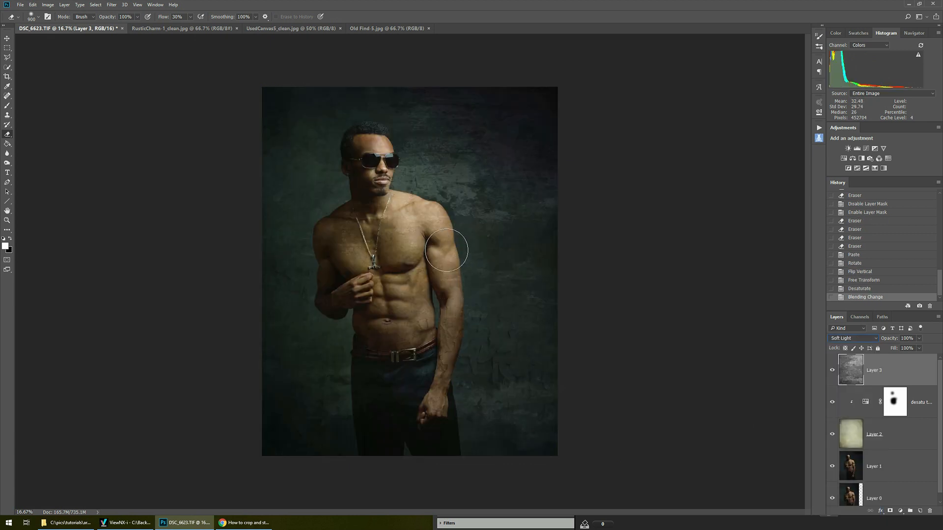
Examine up close how the new texture falls on the man's chest, abdomen and arm
{"action": "key", "text": "ctrl+0"}
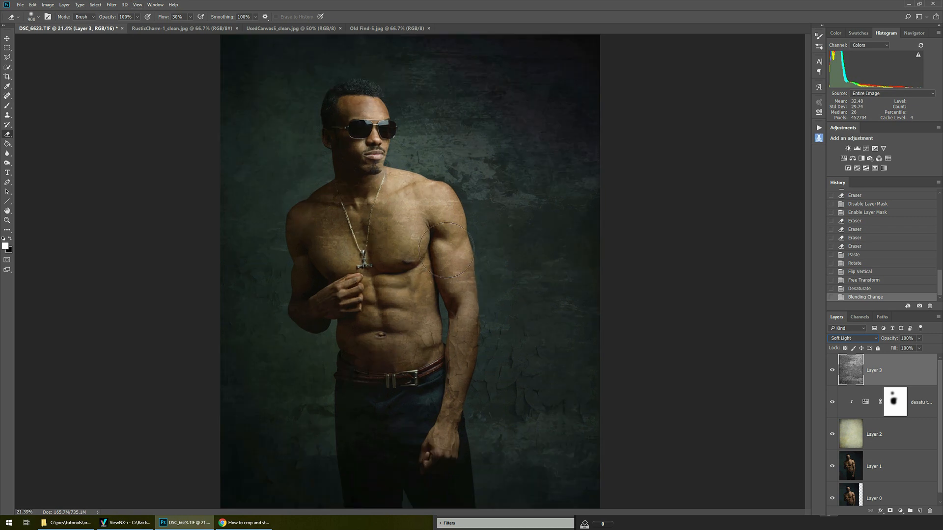
{"action": "key", "text": "z"}
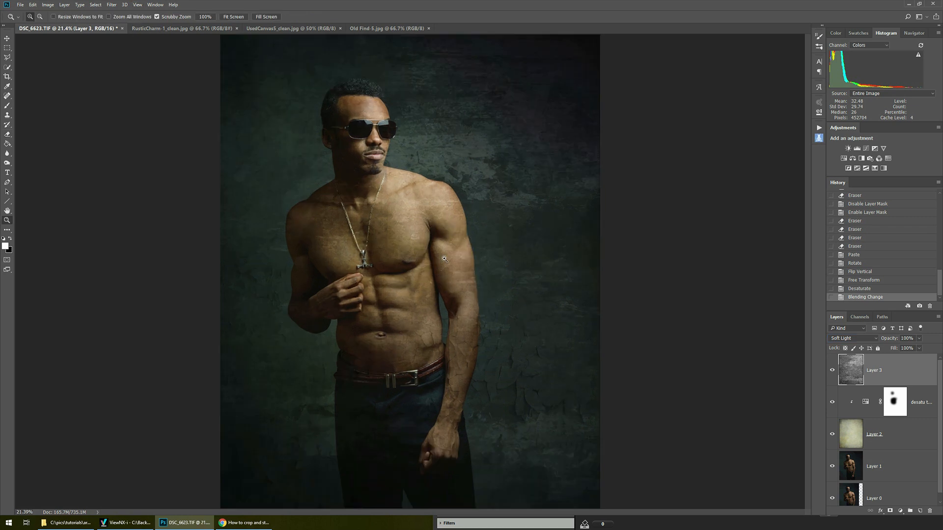
{"action": "left_click", "coordinate": [445, 259]}
{"action": "left_click", "coordinate": [449, 260]}
{"action": "left_click", "coordinate": [393, 263]}
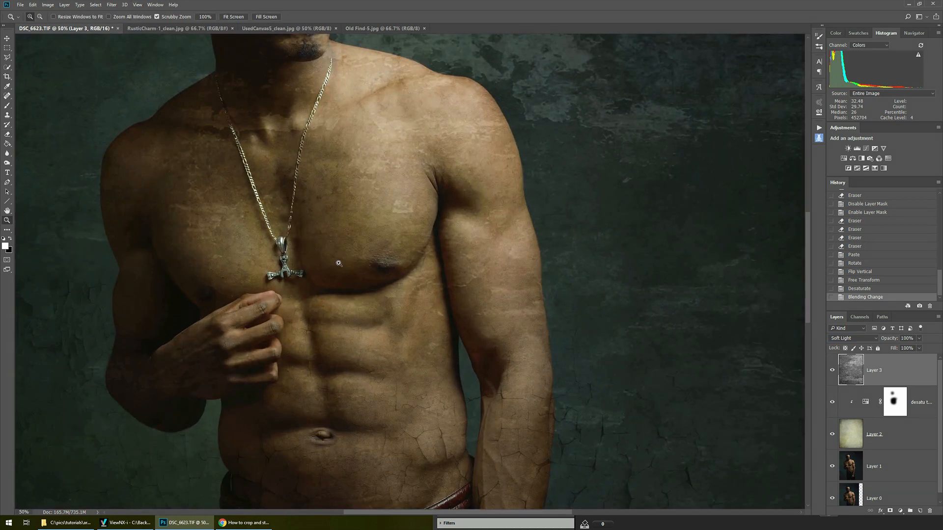
{"action": "left_click", "coordinate": [416, 444]}
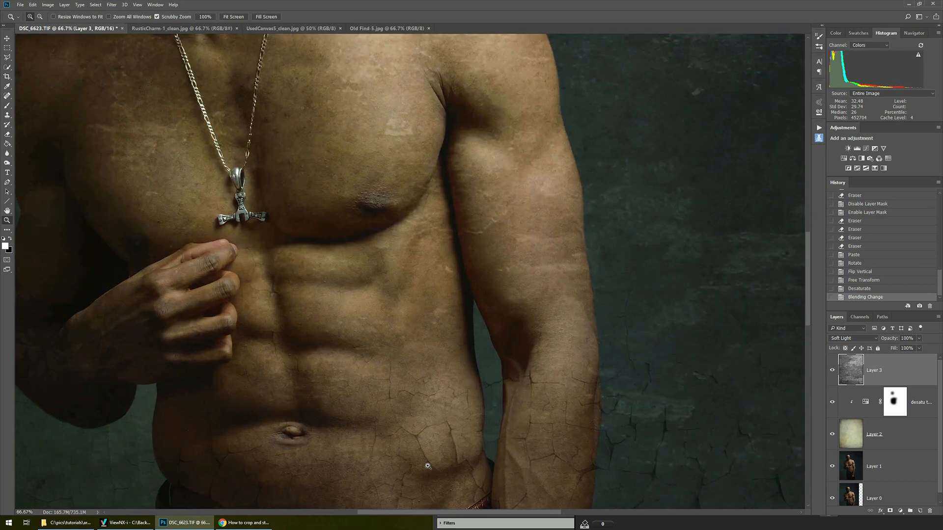
{"action": "left_click_drag", "start_coordinate": [424, 464], "coordinate": [486, 385]}
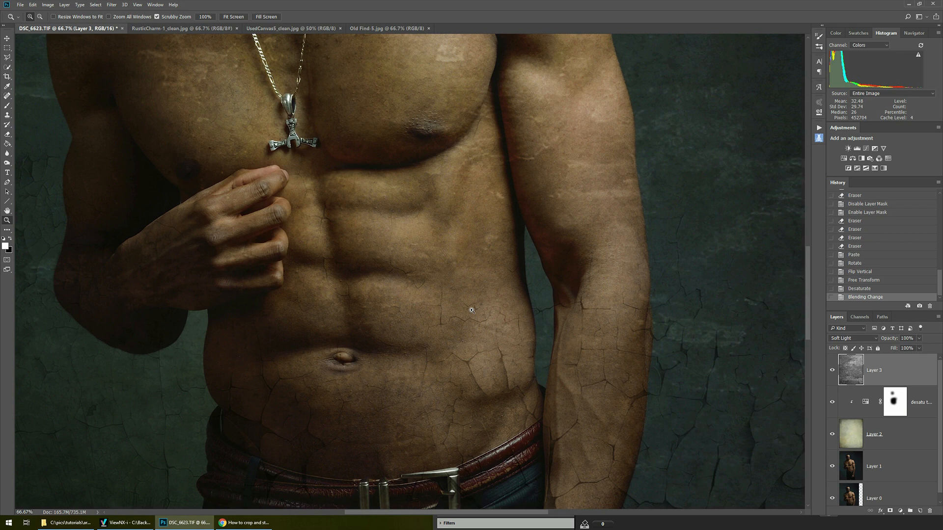
{"action": "key", "text": "ctrl+minus"}
{"action": "key", "text": "ctrl+minus"}
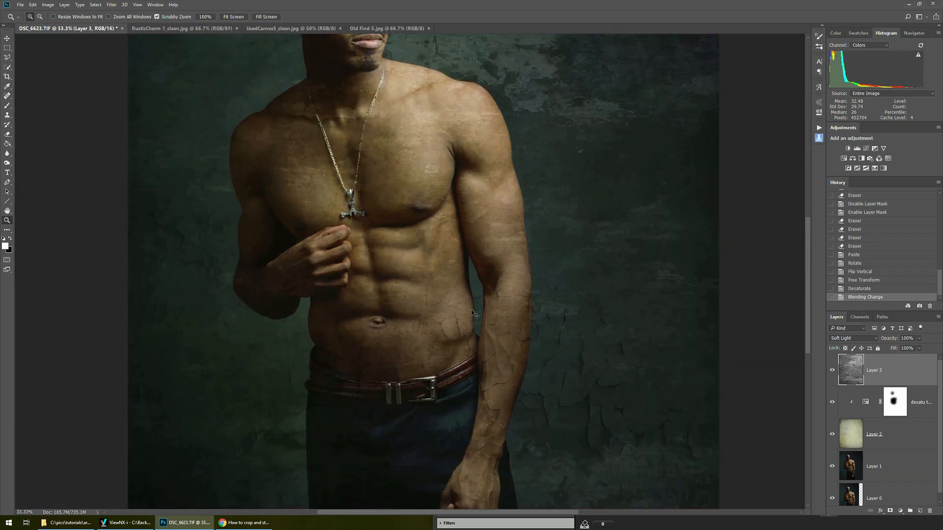
{"action": "key", "text": "ctrl+minus"}
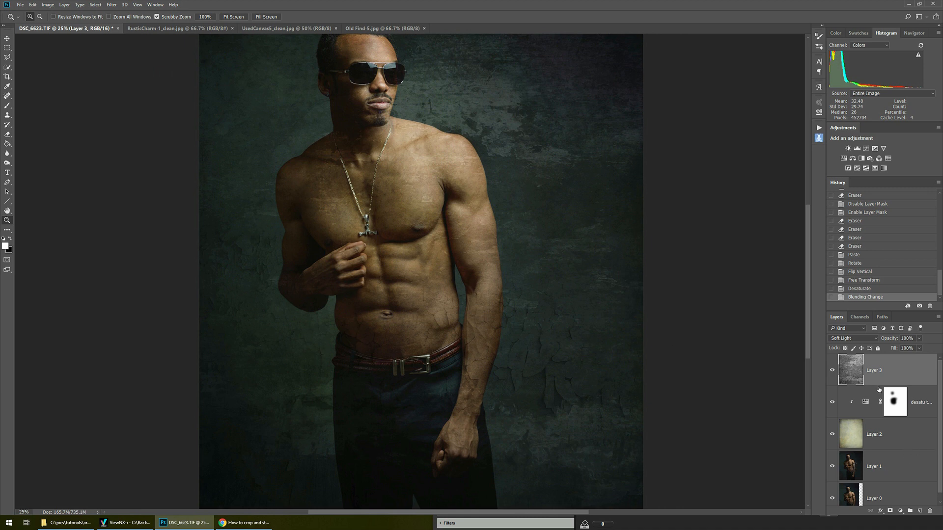
Add a reveal-all layer mask to the Layer 3 texture and make Layer 1 the active layer
{"action": "key", "text": "alt+l"}
{"action": "key", "text": "m"}
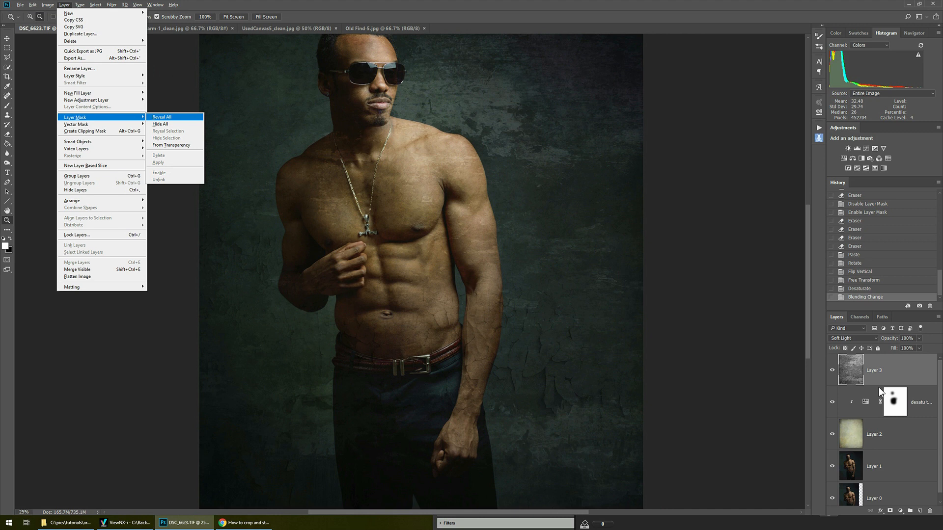
{"action": "key", "text": "r"}
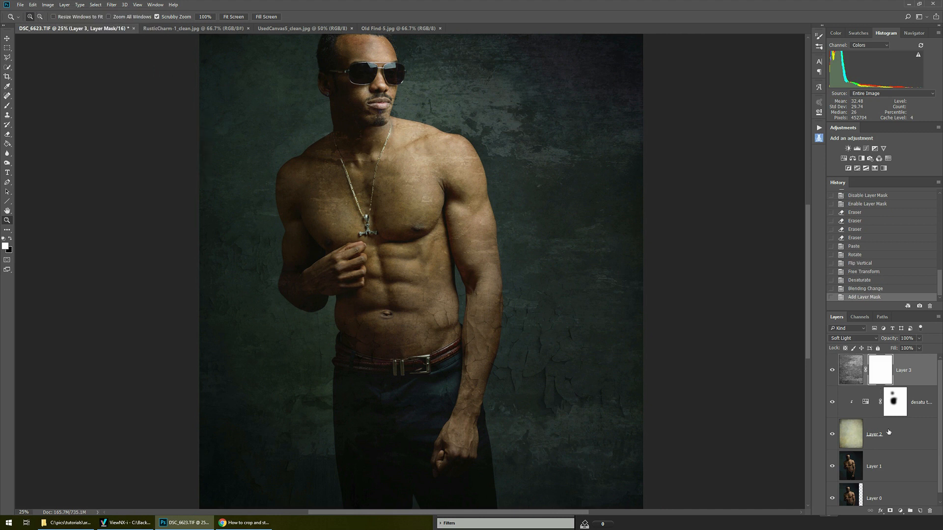
{"action": "left_click", "coordinate": [856, 471]}
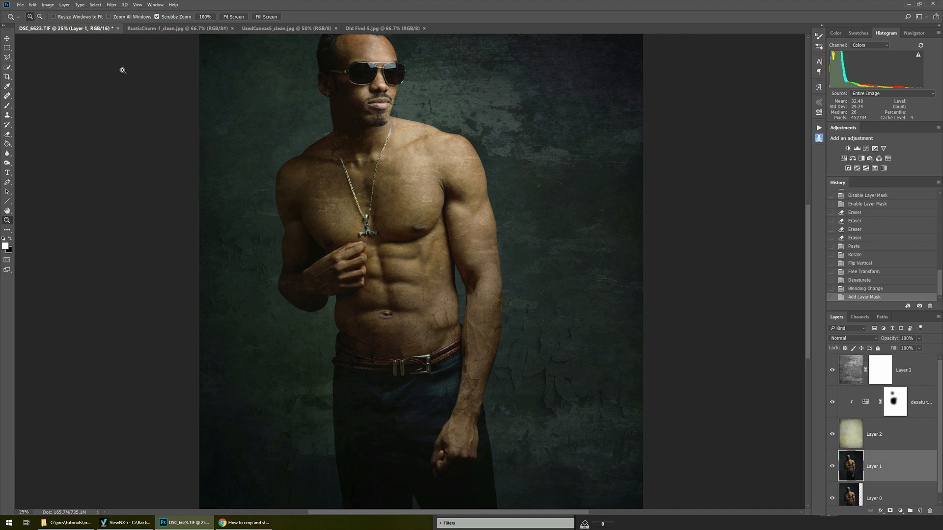
Use Quick Selection on Layer 1 to select the man's torso, face, arms, hands and trousers
{"action": "left_click", "coordinate": [7, 69]}
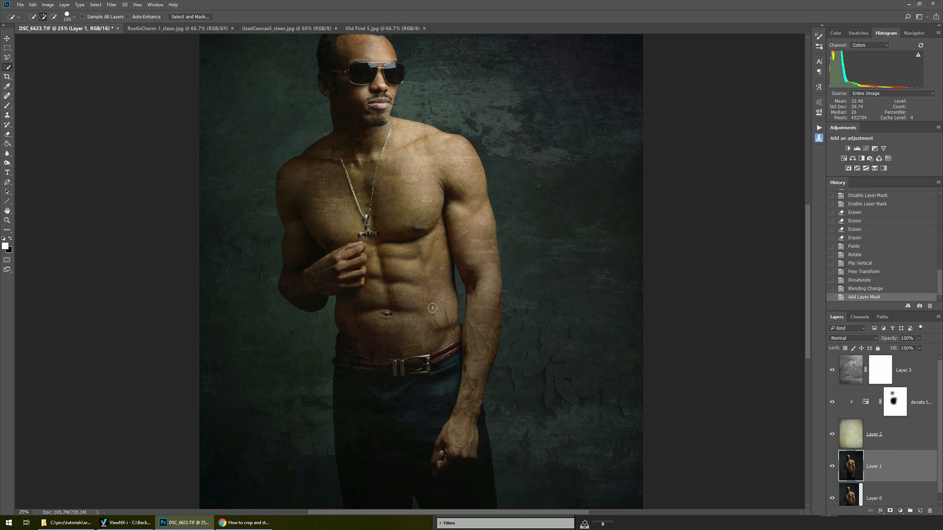
{"action": "mouse_move", "coordinate": [437, 336]}
{"action": "left_mouse_down"}
{"action": "mouse_move", "coordinate": [401, 179]}
{"action": "mouse_move", "coordinate": [375, 161]}
{"action": "mouse_move", "coordinate": [361, 99]}
{"action": "mouse_move", "coordinate": [362, 66]}
{"action": "mouse_move", "coordinate": [381, 54]}
{"action": "mouse_move", "coordinate": [393, 71]}
{"action": "left_mouse_up"}
{"action": "left_click", "coordinate": [373, 55]}
{"action": "left_click", "coordinate": [345, 225]}
{"action": "left_click", "coordinate": [369, 246]}
{"action": "left_click", "coordinate": [355, 261]}
{"action": "left_click", "coordinate": [312, 286]}
{"action": "mouse_move", "coordinate": [348, 299]}
{"action": "left_mouse_down"}
{"action": "mouse_move", "coordinate": [401, 423]}
{"action": "mouse_move", "coordinate": [427, 377]}
{"action": "mouse_move", "coordinate": [457, 396]}
{"action": "mouse_move", "coordinate": [456, 476]}
{"action": "mouse_move", "coordinate": [447, 446]}
{"action": "left_mouse_up"}
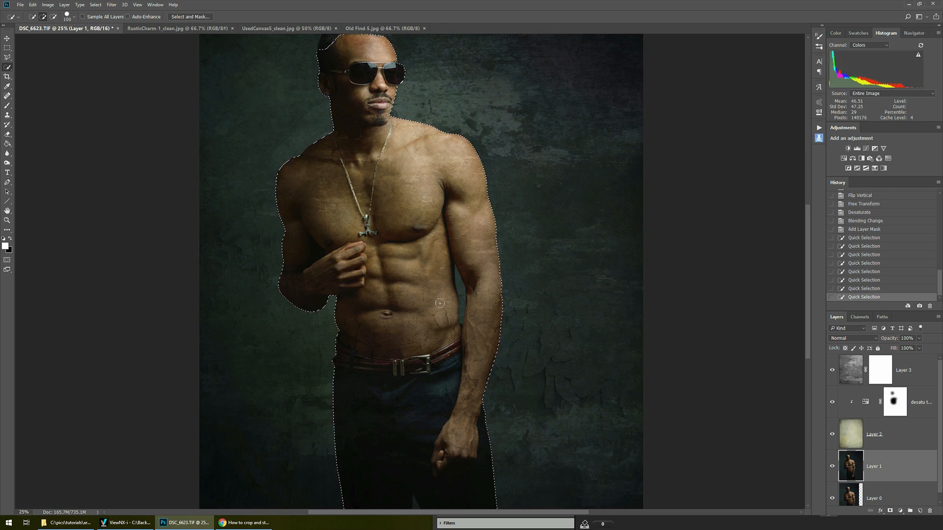
Extend the selection over the man's hair along the crown of his head
{"action": "left_click_drag", "start_coordinate": [431, 255], "coordinate": [471, 322]}
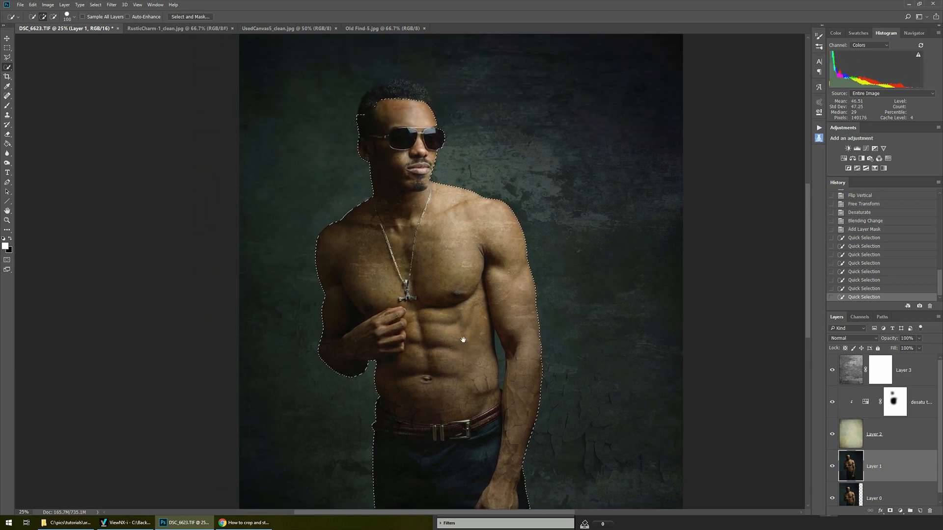
{"action": "left_click_drag", "start_coordinate": [421, 101], "coordinate": [382, 101]}
{"action": "left_click", "coordinate": [423, 103]}
Clear the selected figure on Layer 3's mask to black, deselect, and set the layer's opacity to 80%
{"action": "left_click", "coordinate": [884, 374]}
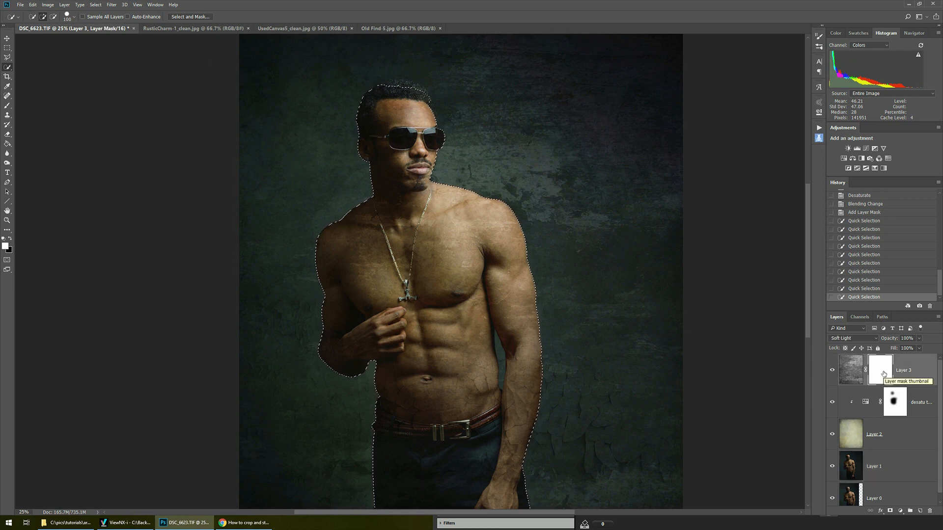
{"action": "key", "text": "Delete"}
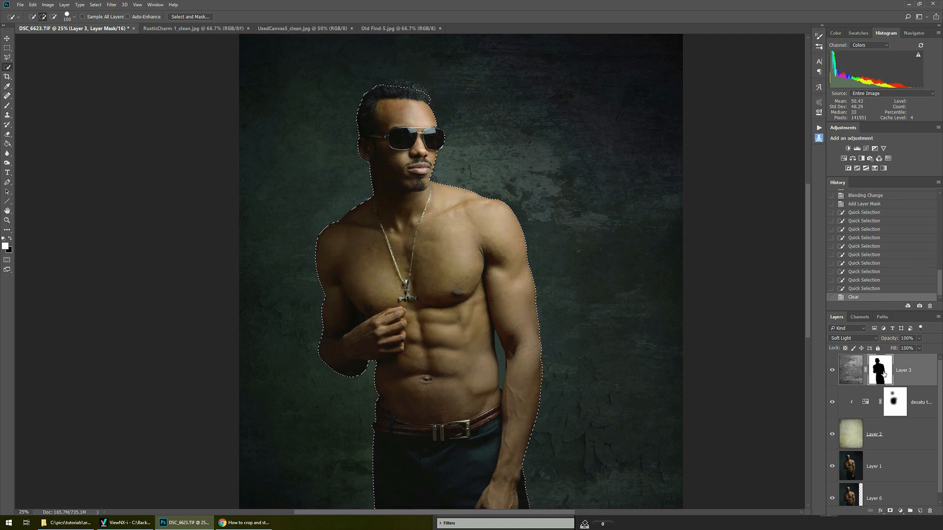
{"action": "key", "text": "ctrl+d"}
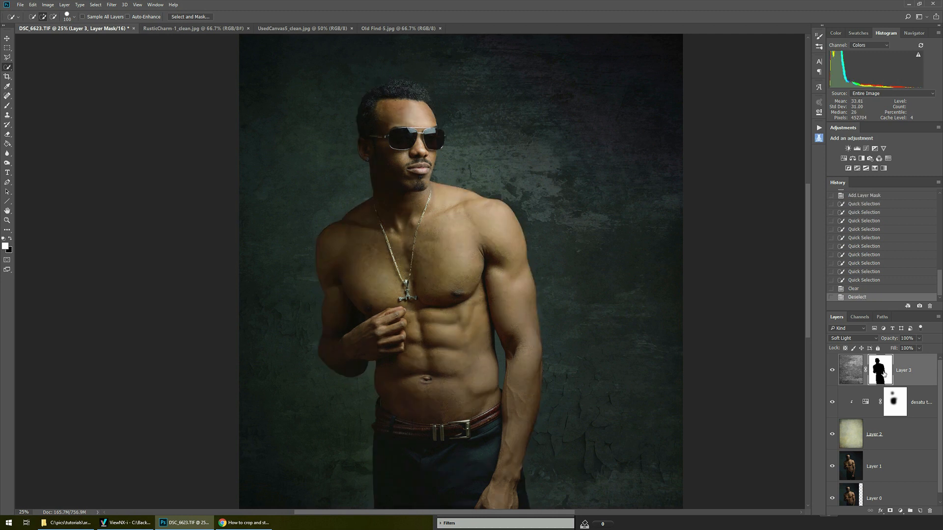
{"action": "key", "text": "e"}
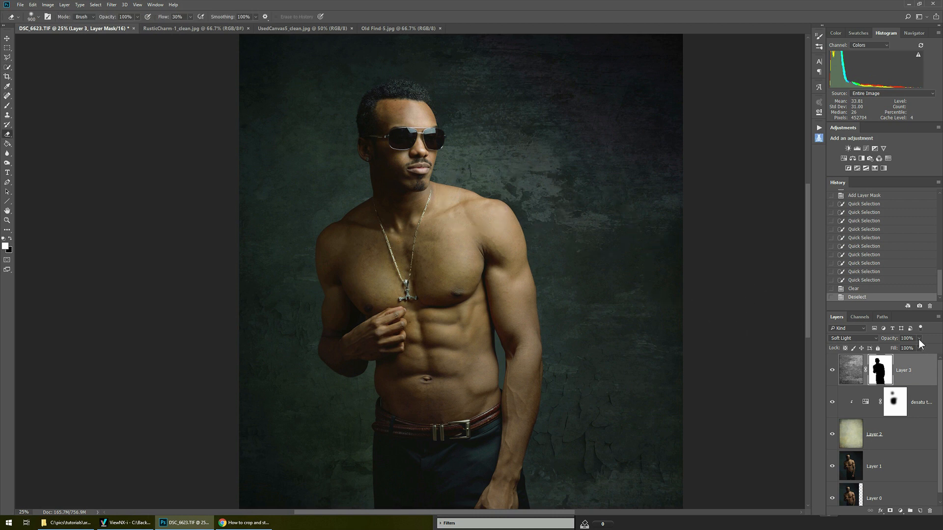
{"action": "left_click_drag", "start_coordinate": [919, 343], "coordinate": [912, 347]}
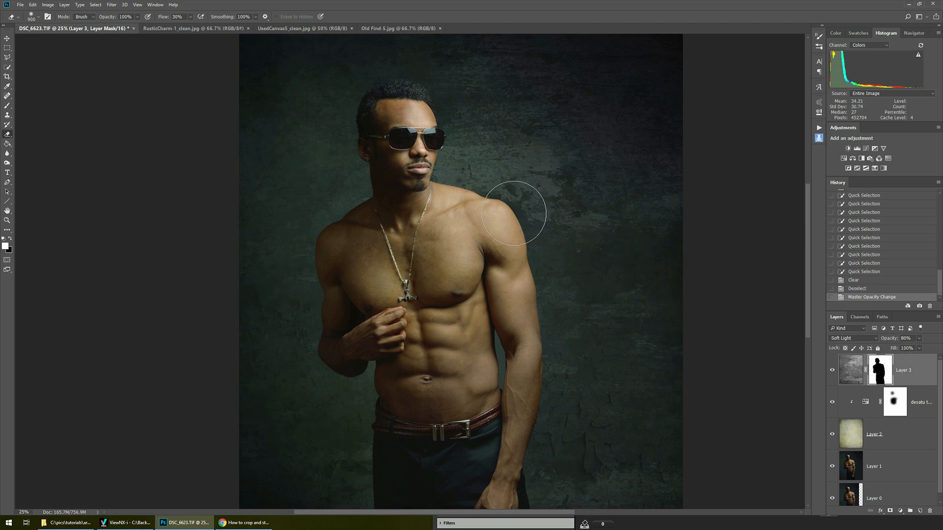
Paint white on Layer 3's mask along the edge of the shoulder and upper arm to bring texture back into the background
{"action": "key", "text": "b"}
{"action": "left_click", "coordinate": [530, 236]}
{"action": "left_click", "coordinate": [534, 252]}
{"action": "left_click", "coordinate": [528, 232]}
{"action": "left_click", "coordinate": [526, 230]}
{"action": "left_click", "coordinate": [543, 272]}
{"action": "left_click", "coordinate": [539, 293]}
{"action": "left_click", "coordinate": [535, 291]}
{"action": "left_click", "coordinate": [533, 288]}
{"action": "left_click", "coordinate": [515, 238]}
{"action": "left_click", "coordinate": [556, 246]}
Erase texture spill from the shoulder, upper arm and outer chest on Layer 3's mask with the Eraser at 30% flow
{"action": "key", "text": "z"}
{"action": "left_click", "coordinate": [516, 231]}
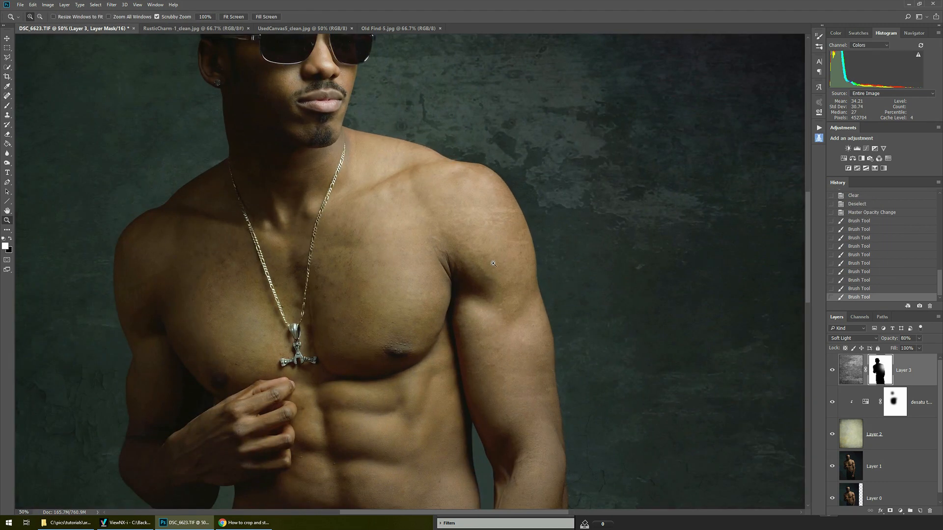
{"action": "key", "text": "e"}
{"action": "left_click_drag", "start_coordinate": [536, 247], "coordinate": [477, 233]}
{"action": "left_click", "coordinate": [478, 233]}
{"action": "left_click", "coordinate": [477, 245]}
{"action": "left_click", "coordinate": [474, 270]}
{"action": "left_click", "coordinate": [469, 285]}
{"action": "left_click", "coordinate": [466, 275]}
{"action": "left_click", "coordinate": [442, 245]}
{"action": "left_click", "coordinate": [459, 235]}
{"action": "left_click", "coordinate": [486, 318]}
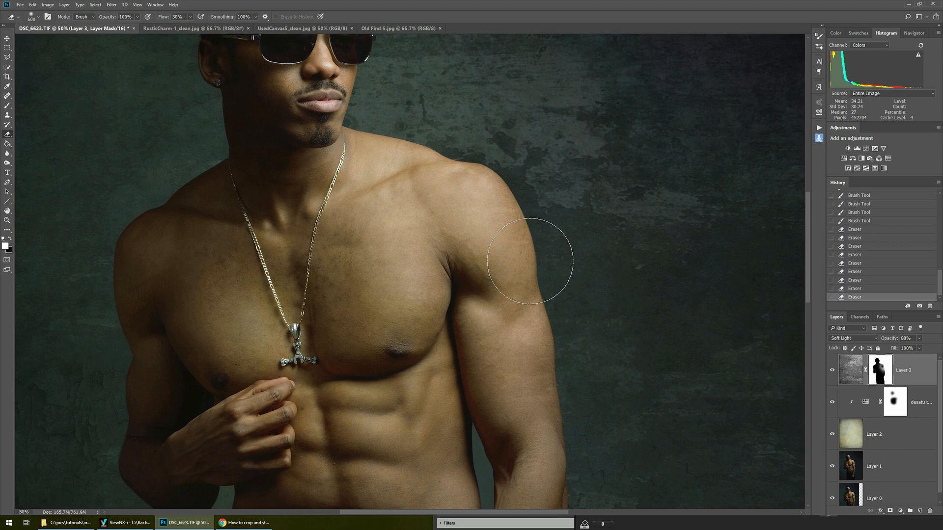
Enlarge the Eraser to 1000 px and soften the remaining texture from the shoulder top down the outer arm on Layer 3's mask
{"action": "key", "text": "bracketright"}
{"action": "key", "text": "bracketright"}
{"action": "key", "text": "bracketright"}
{"action": "key", "text": "bracketright"}
{"action": "left_click_drag", "start_coordinate": [425, 193], "coordinate": [479, 193]}
{"action": "left_click", "coordinate": [498, 212]}
{"action": "left_click", "coordinate": [515, 254]}
{"action": "left_click", "coordinate": [526, 265]}
{"action": "left_click", "coordinate": [538, 304]}
{"action": "left_click", "coordinate": [546, 373]}
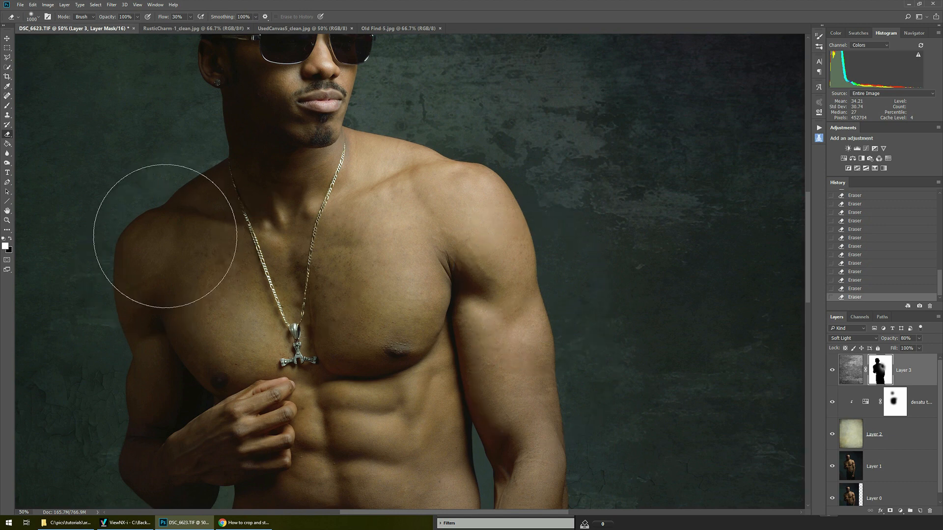
Inspect the head and full portrait, then isolate Layers 0 and 1 to compare the original photo with the extended background
{"action": "left_click_drag", "start_coordinate": [316, 154], "coordinate": [375, 301]}
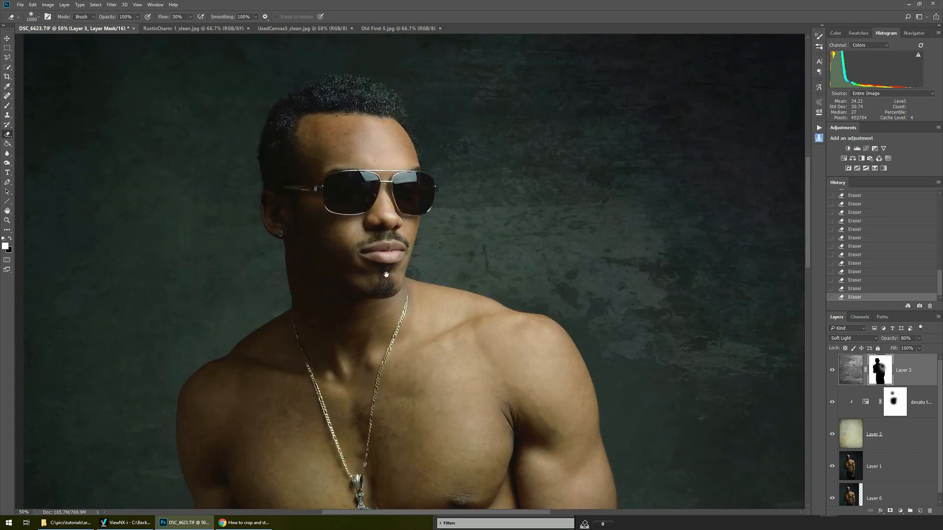
{"action": "left_click_drag", "start_coordinate": [356, 161], "coordinate": [417, 264]}
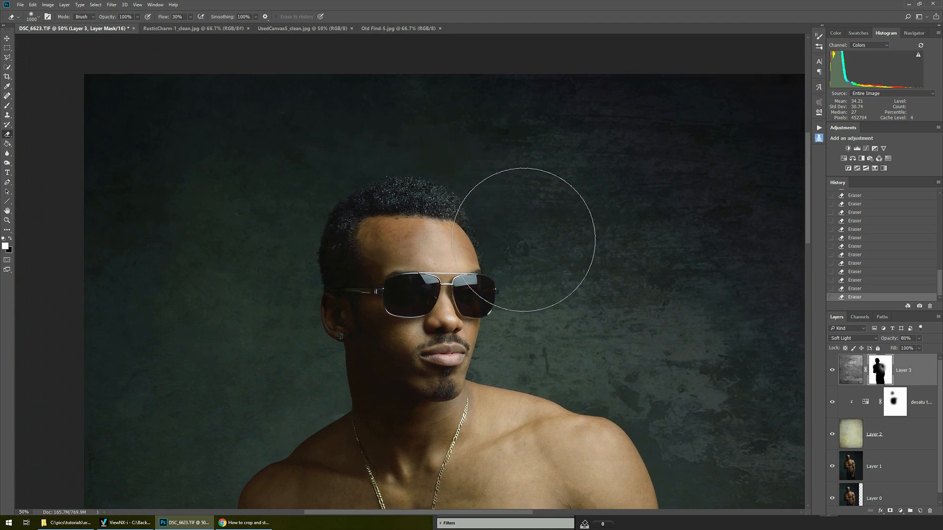
{"action": "key", "text": "alt+v"}
{"action": "key", "text": "f"}
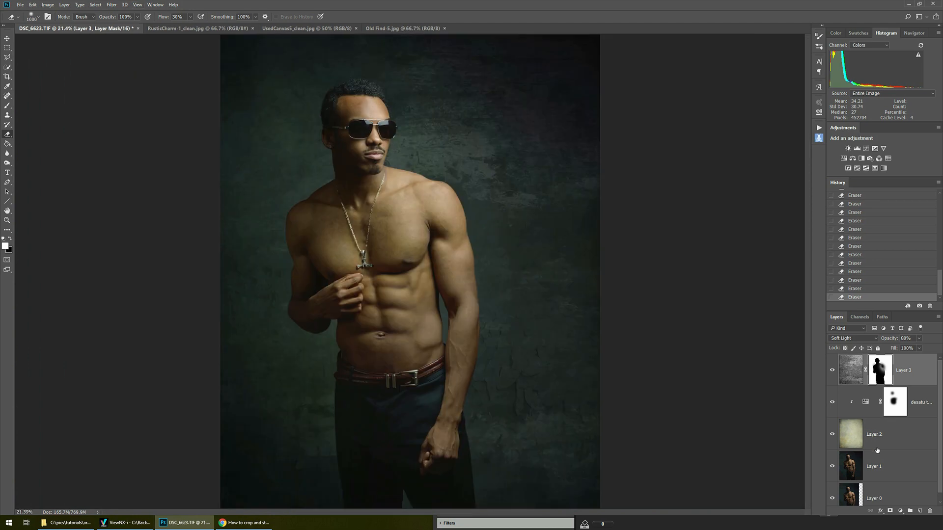
{"action": "left_click", "coordinate": [832, 466], "text": "alt"}
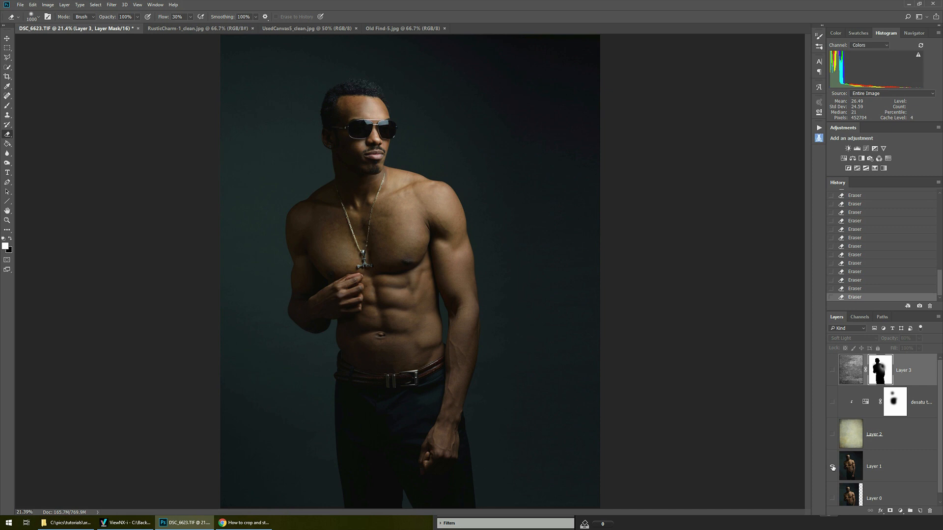
{"action": "left_click", "coordinate": [832, 498]}
{"action": "left_click", "coordinate": [832, 467]}
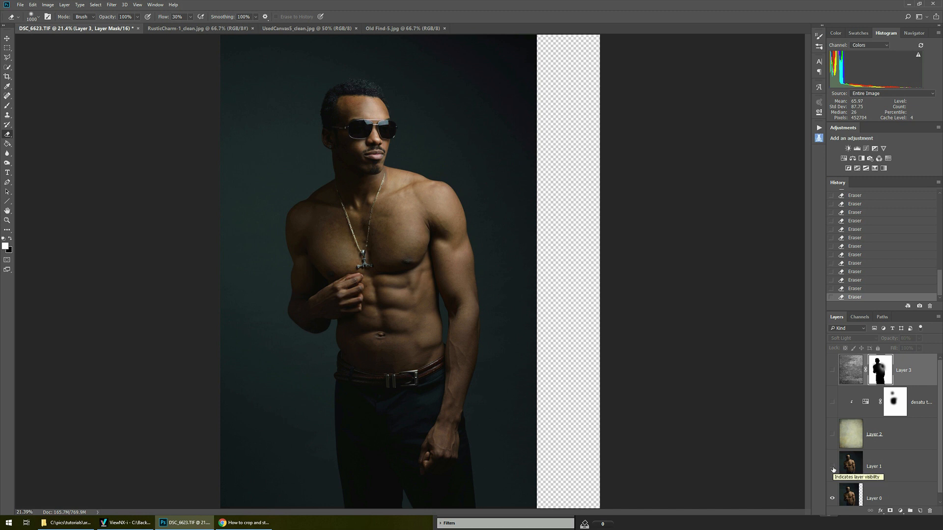
{"action": "left_click", "coordinate": [832, 467]}
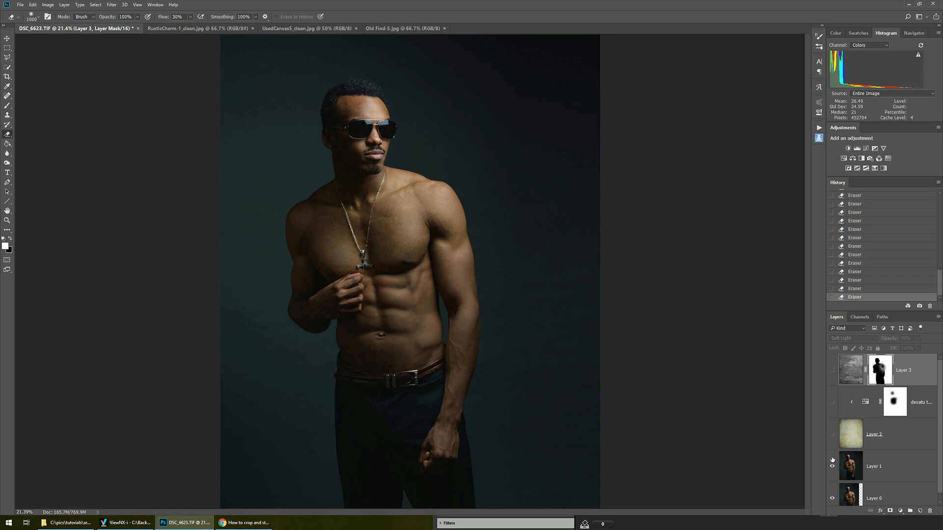
Show Layer 2, the clipped desaturation adjustment and Layer 3 again one by one to review each layer's effect
{"action": "left_click", "coordinate": [832, 434]}
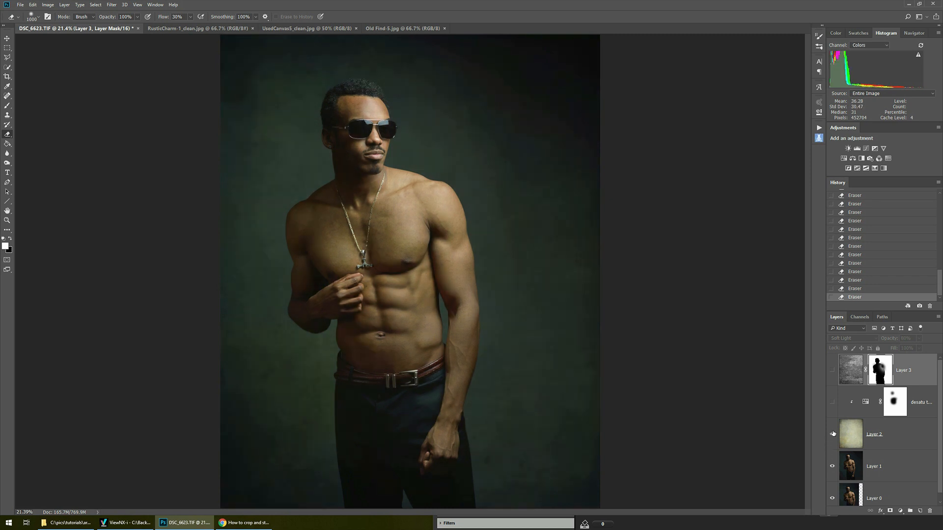
{"action": "left_click", "coordinate": [833, 403]}
{"action": "left_click", "coordinate": [832, 370]}
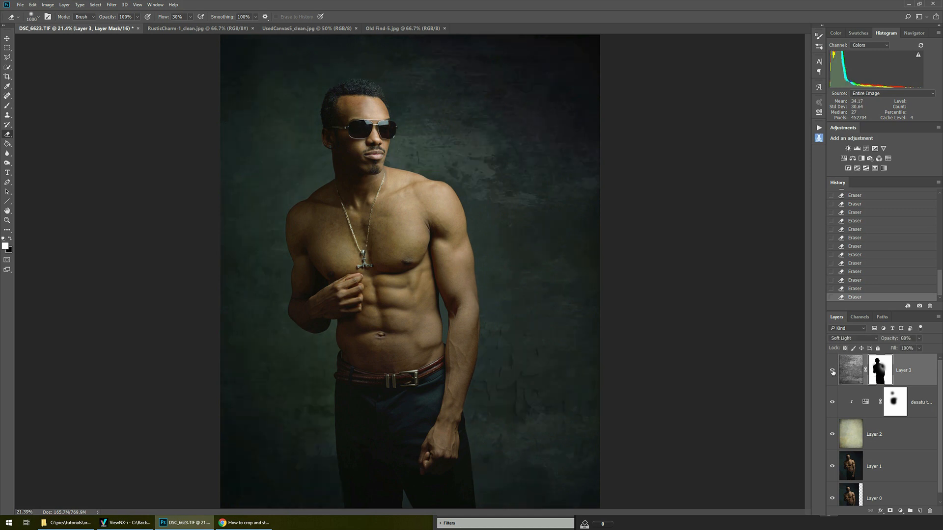